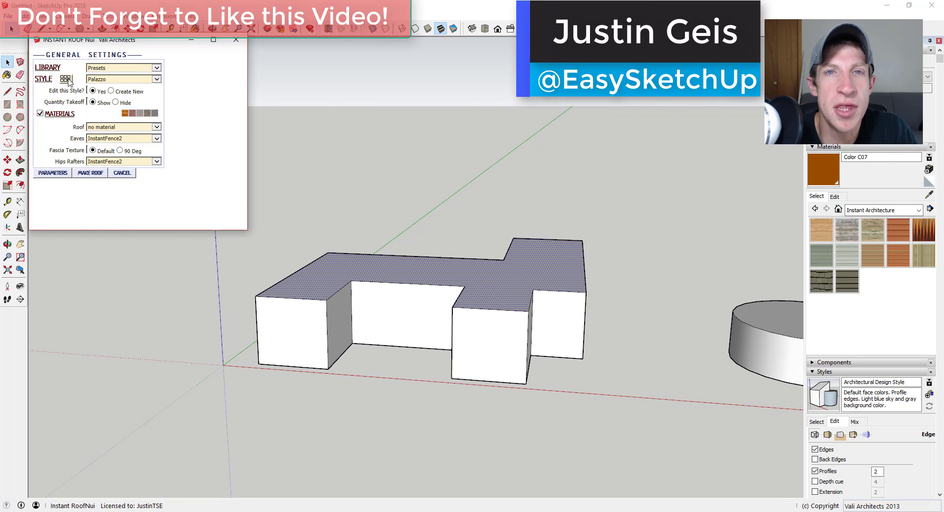
Generate a Palazzo-style roof on the building's selected top face with no roof material and InstantFence2 eaves and hip rafters.
left_click(66, 79)
left_click(256, 270)
left_click(305, 30)
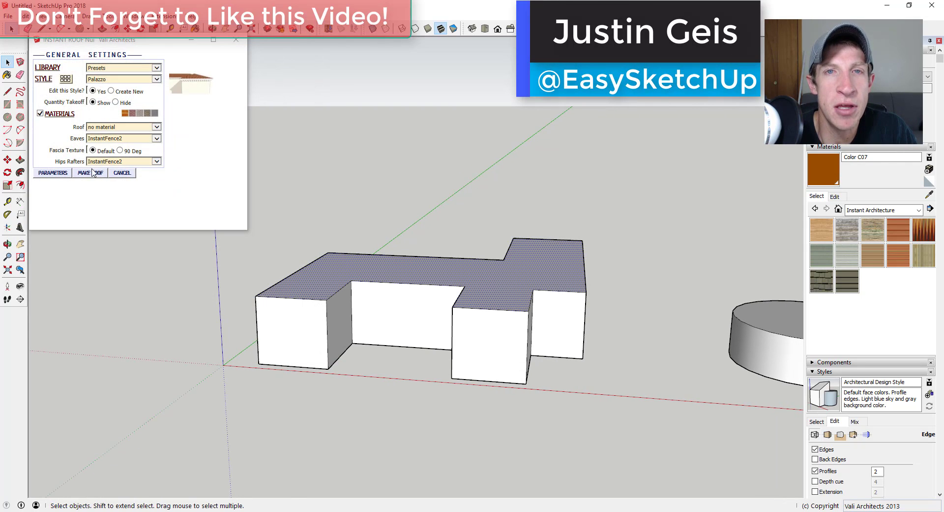
left_click(92, 173)
left_click(261, 498)
middle_click_drag(441, 394, 437, 338)
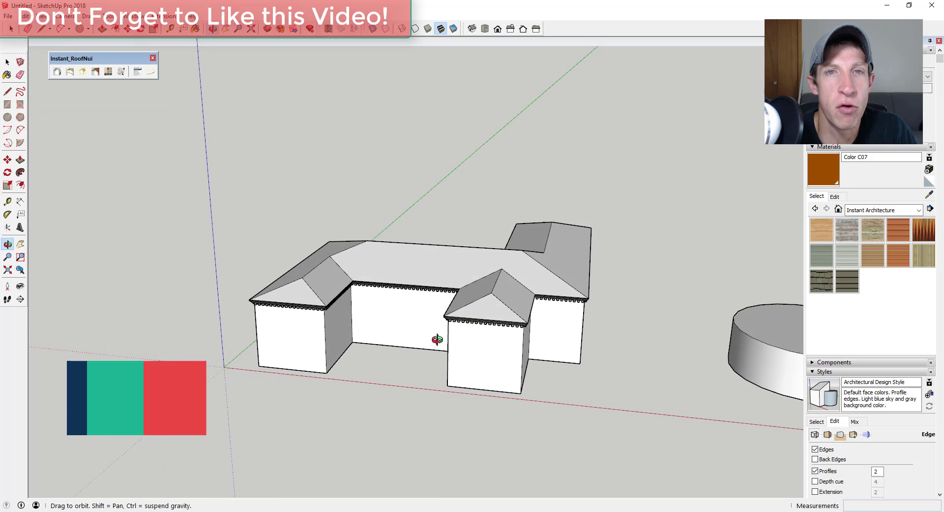
Select the generated roof's faces and choose the Mission S tile style for their roof details.
key("space")
double_click(471, 279)
triple_click(471, 279)
left_click(95, 72)
left_click(64, 73)
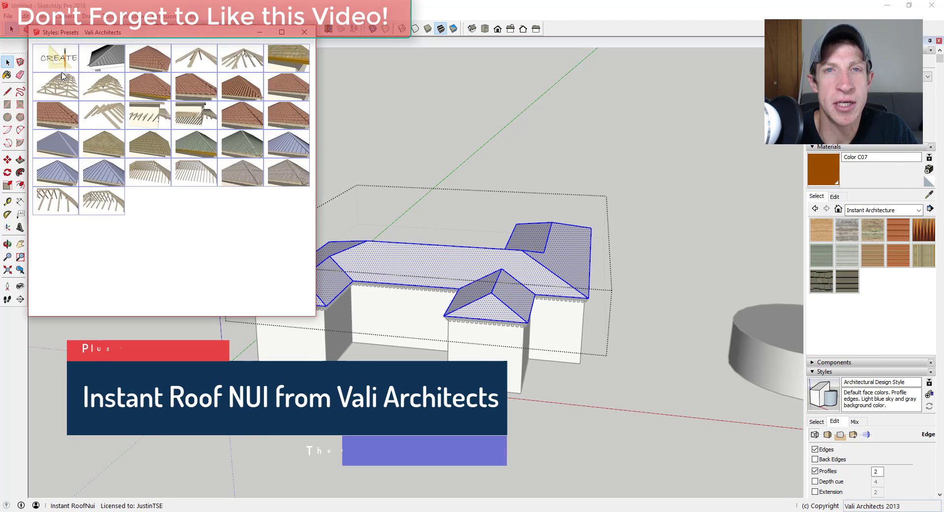
left_click(296, 86)
left_click(301, 33)
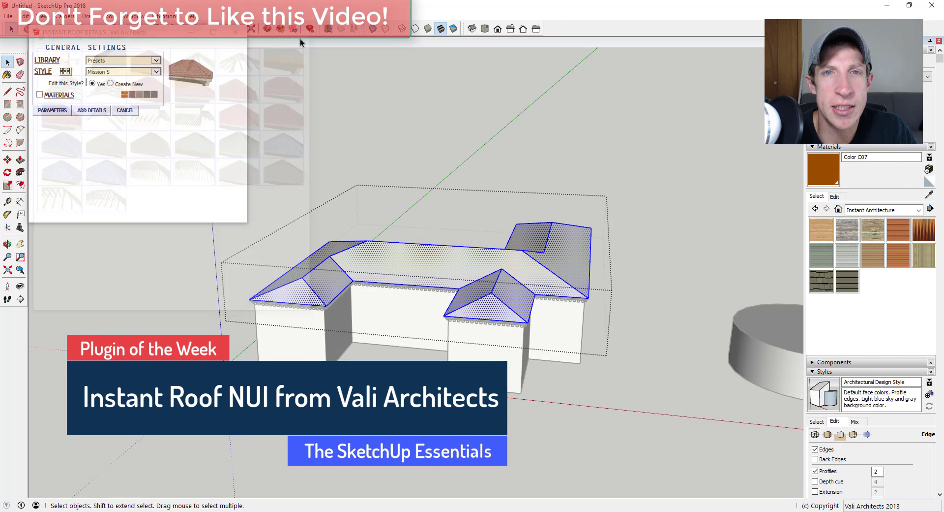
Enable materials with InstantRoofNuiTiles1 as Material 1 and add the tile details to the roof.
left_click(78, 95)
left_click(112, 111)
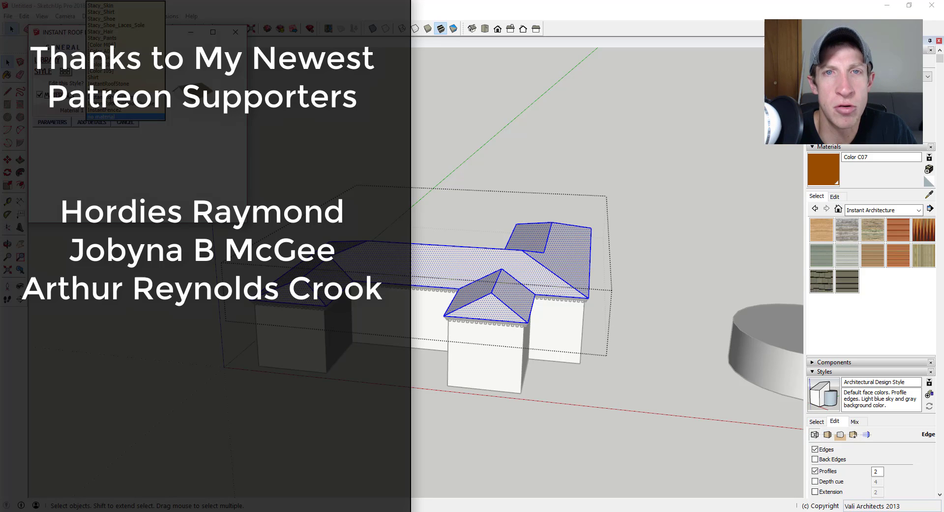
left_click(119, 103)
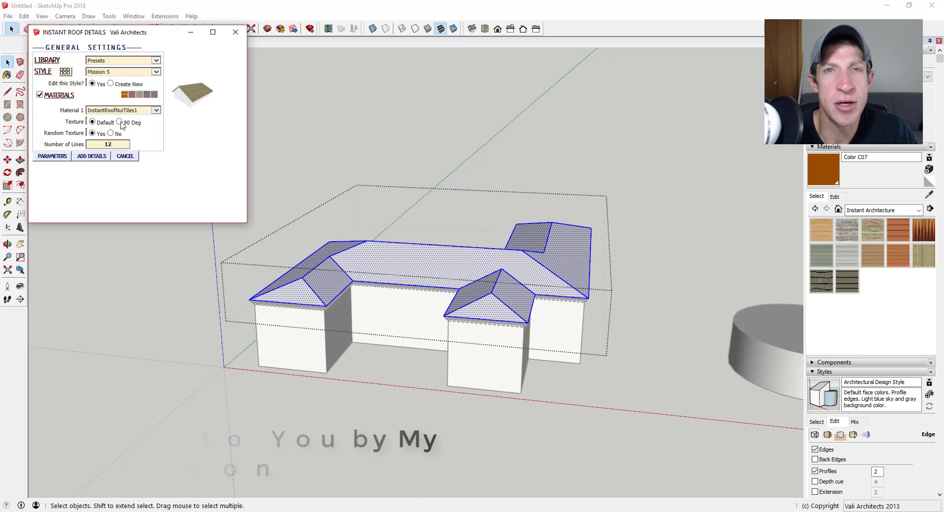
left_click(90, 157)
left_click(507, 350)
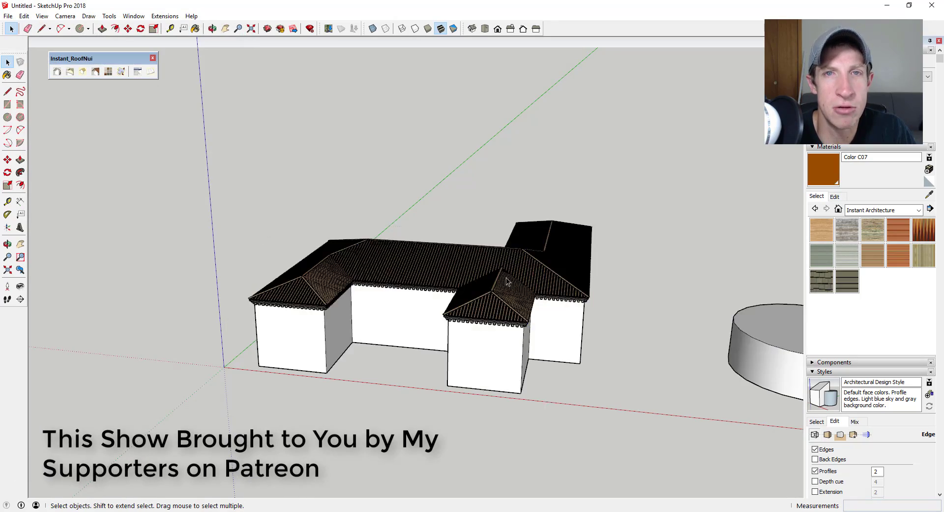
Generate a Truss Scissor roof with InstantFence2 eaves and hip rafters on the cylindrical building and inspect its trusses from below.
scroll(501, 291, "up", 6)
middle_click_drag(713, 275, 604, 278)
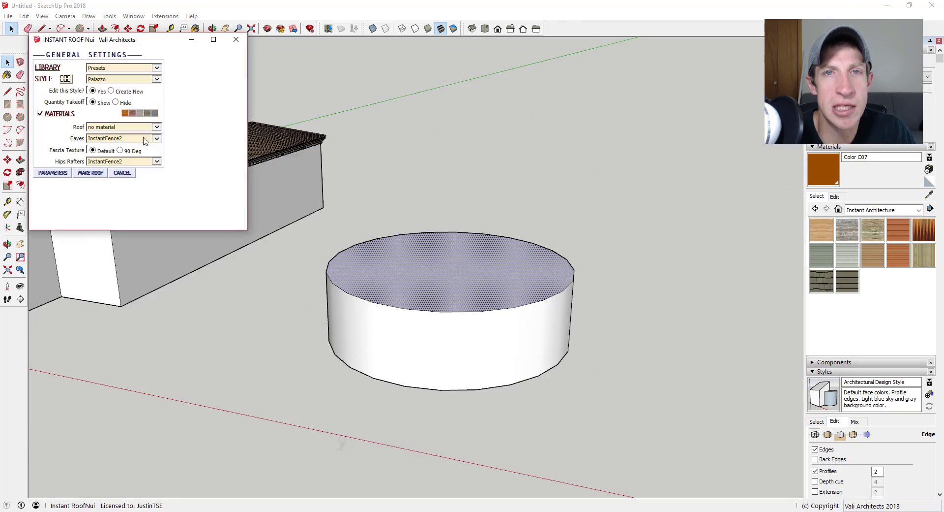
left_click(162, 80)
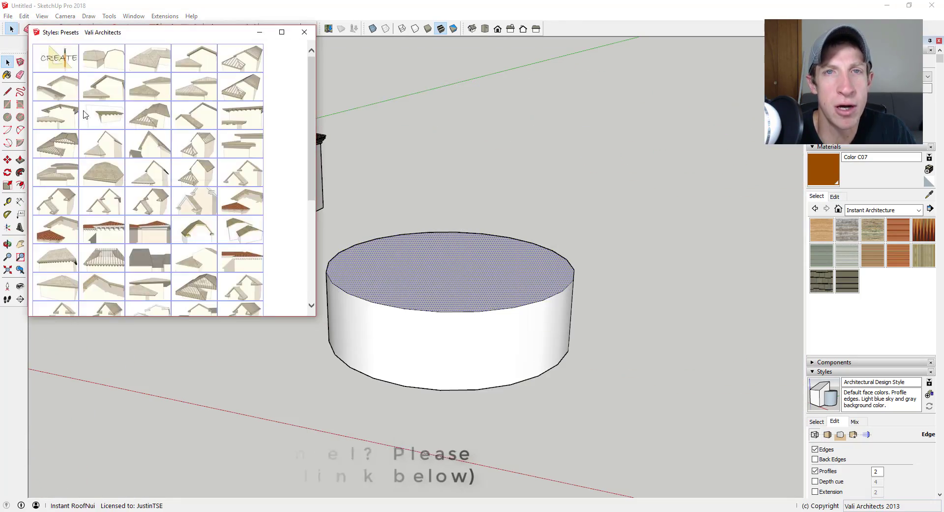
left_click(150, 270)
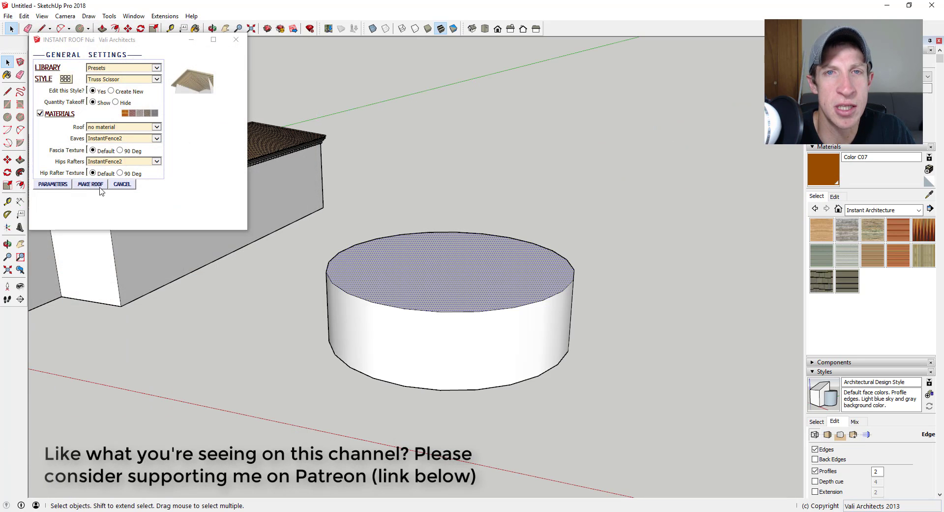
left_click(118, 127)
left_click(116, 127)
left_click(91, 185)
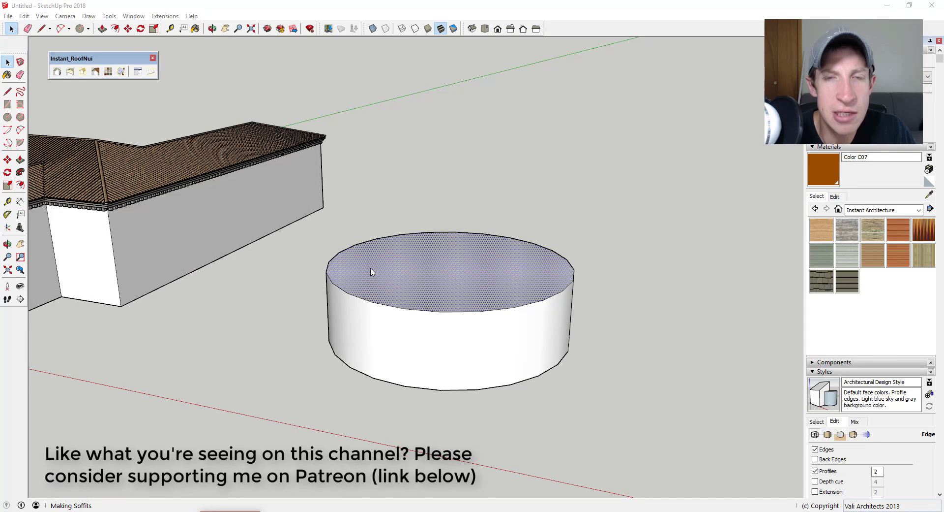
key("Return")
middle_click_drag(371, 271, 350, 278)
scroll(464, 224, "up", 5)
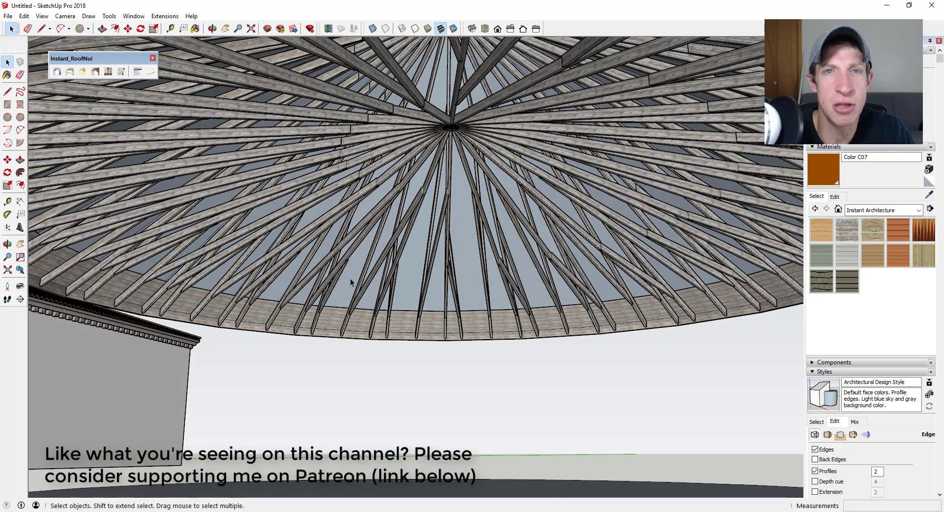
left_click(20, 286)
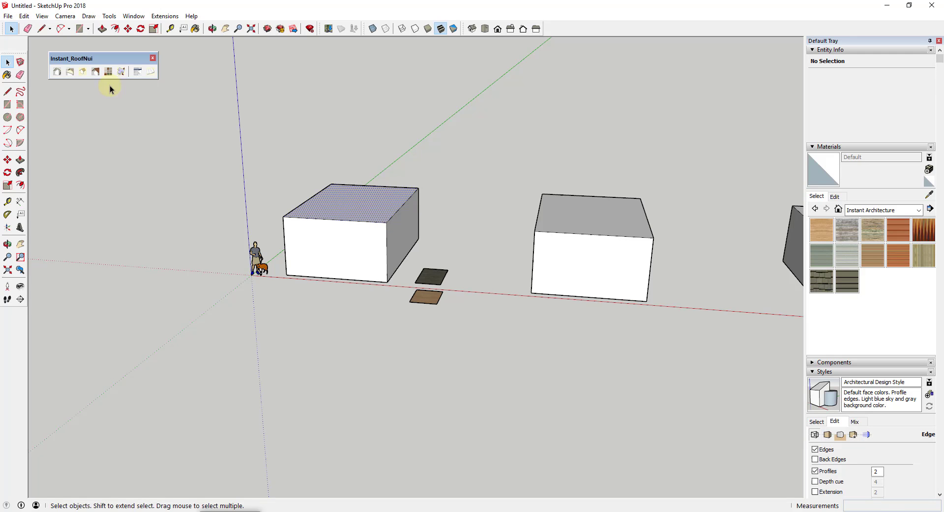
Generate a California Ranch roof on the first box's top face using InstantRoofStone for the roof and InstantFence for the eaves.
left_click(57, 72)
left_click(66, 79)
left_click(148, 149)
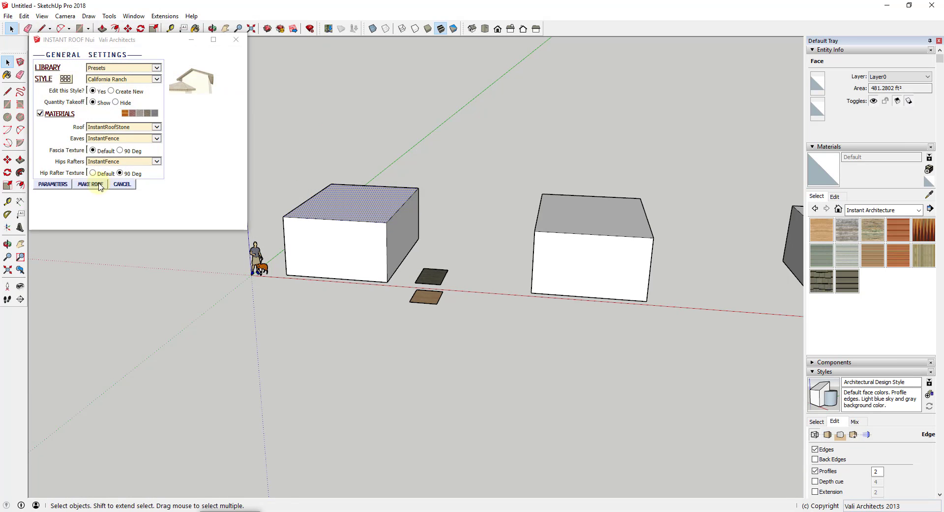
left_click(98, 185)
left_click(268, 497)
Generate a Craftsman-style roof on the second box's top face.
middle_click_drag(264, 498, 386, 286)
scroll(684, 234, "up", 5)
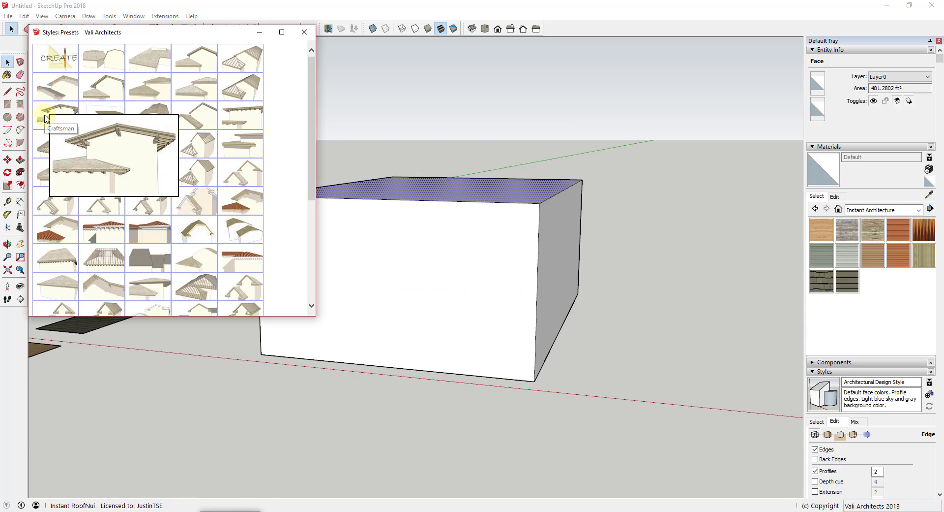
left_click(44, 118)
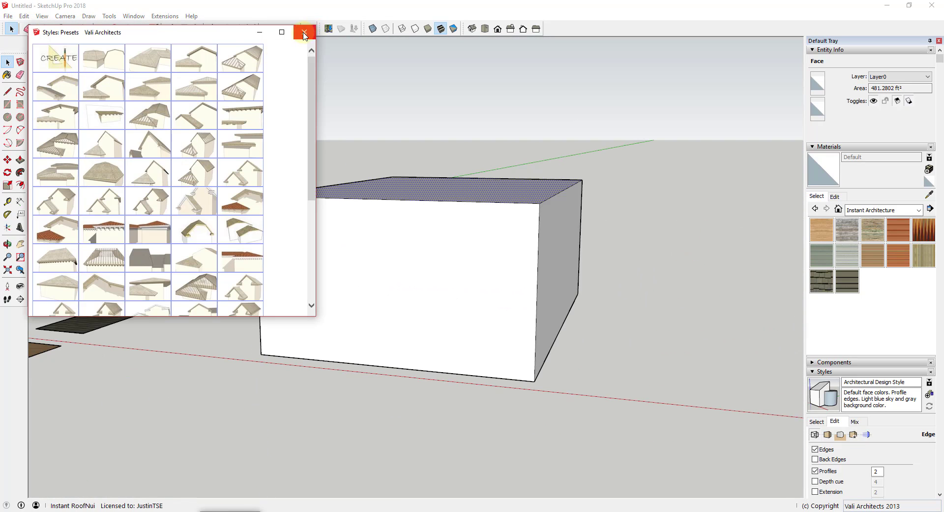
left_click(304, 32)
left_click(88, 186)
left_click(262, 498)
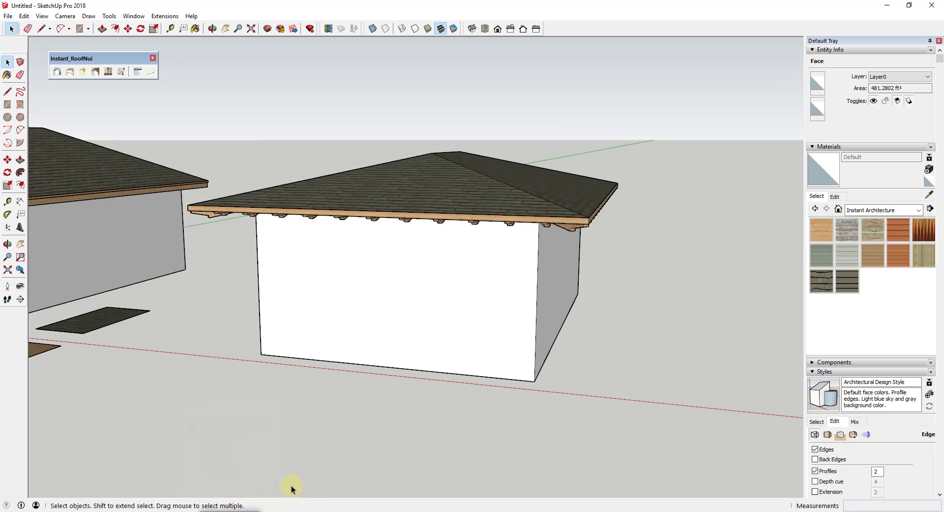
Generate an Italian Renaissance roof on the U-shaped building using InstantRoofStone for the roof and InstantFence for the eaves.
middle_click_drag(289, 487, 503, 279)
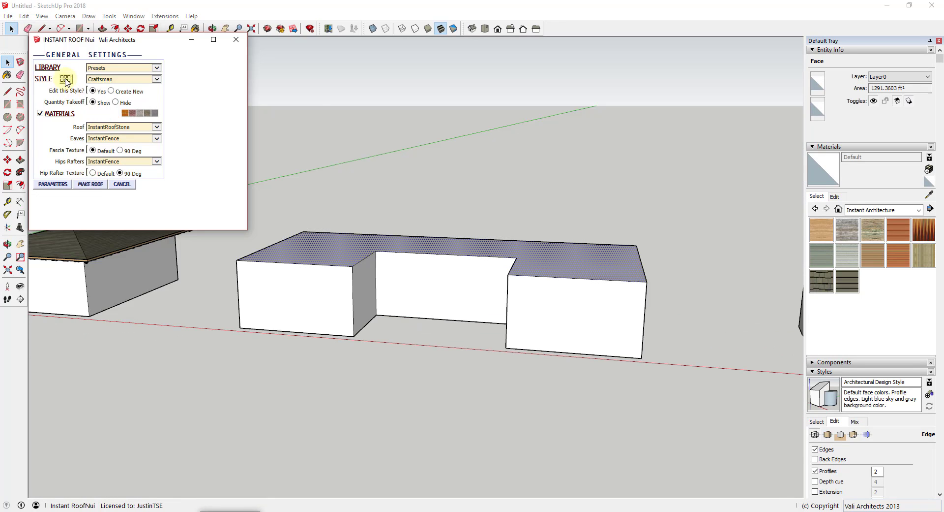
left_click(66, 79)
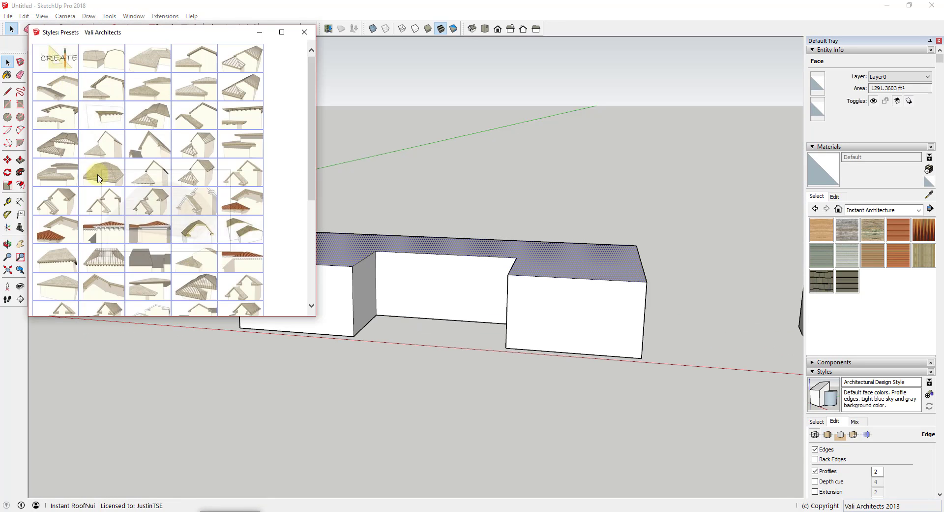
left_click(101, 238)
left_click(305, 32)
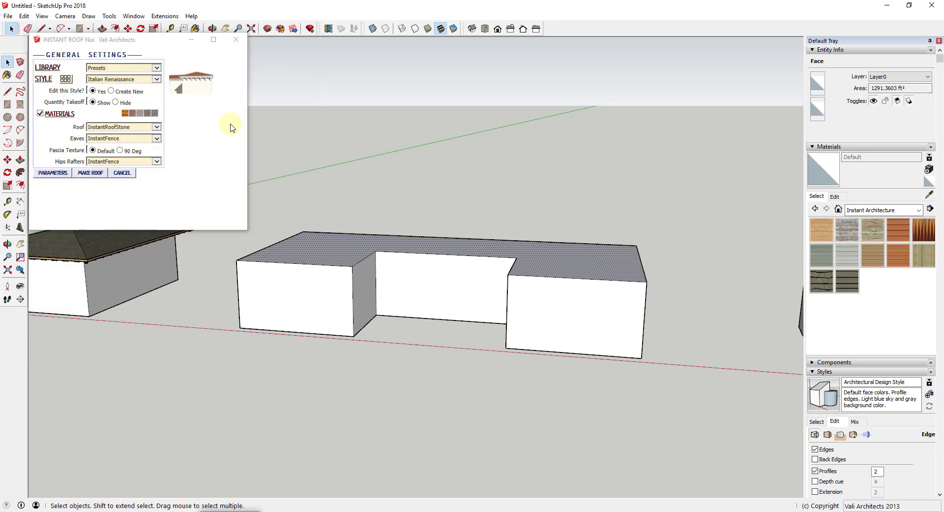
left_click(89, 177)
left_click(261, 497)
Start a roof on the cylindrical building's top face and choose the steep gable preset style.
middle_click_drag(491, 306, 548, 282)
left_click(549, 283)
left_click(70, 71)
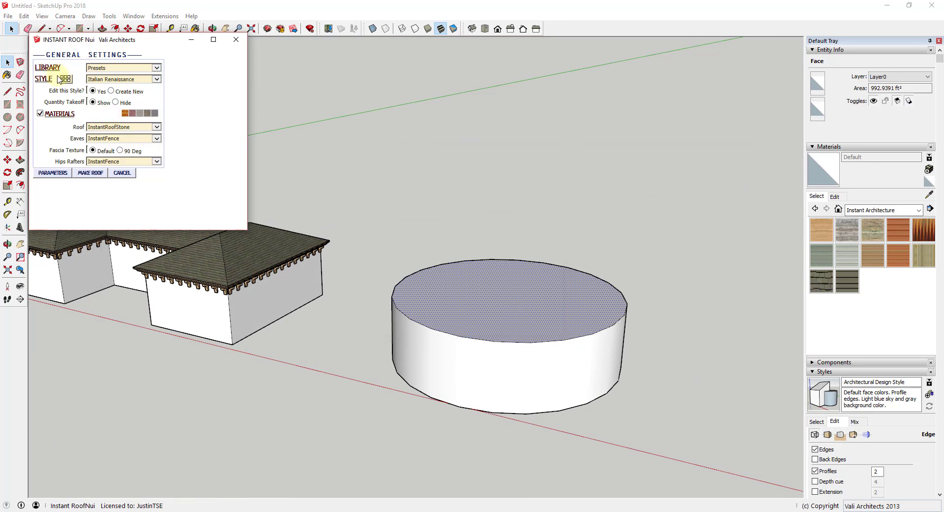
left_click(69, 79)
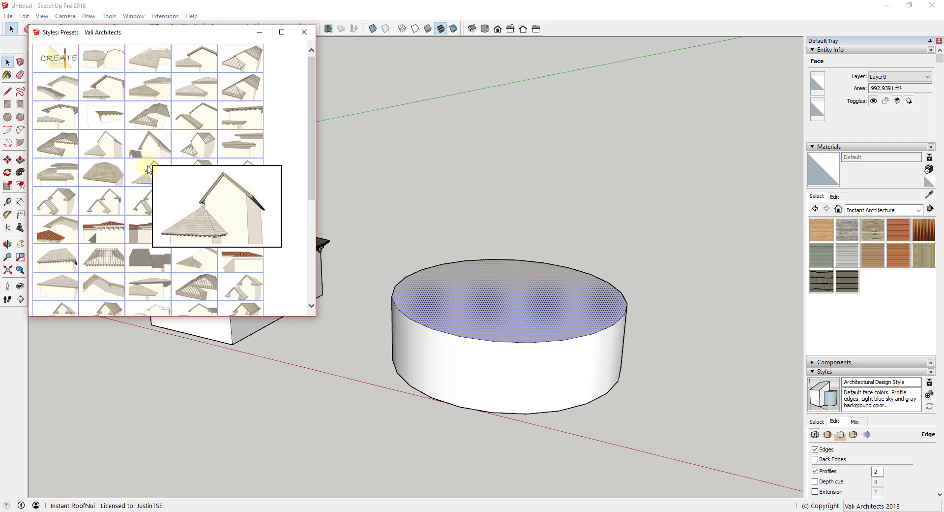
left_click(166, 171)
Set the eaves and hip rafters to no material and generate the cylindrical building's roof.
left_click(112, 139)
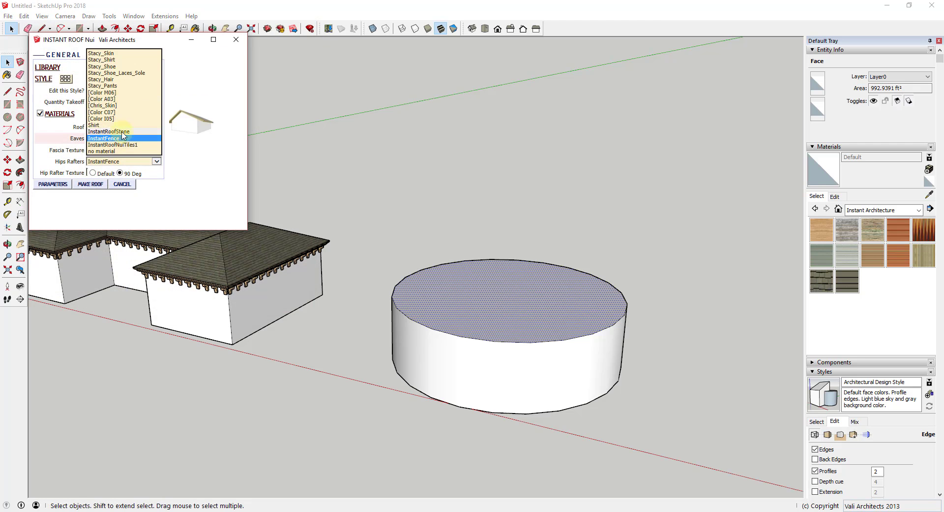
left_click(114, 135)
left_click(101, 150)
left_click(94, 163)
left_click(92, 164)
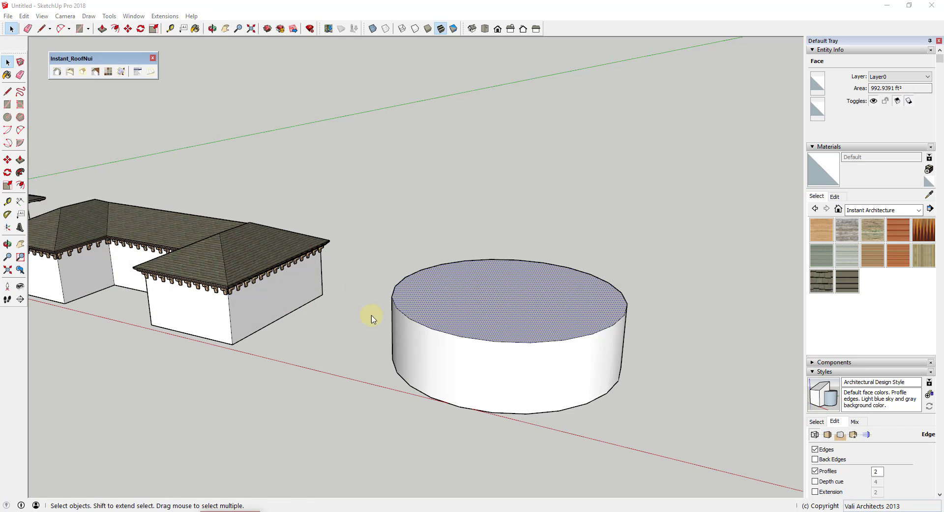
left_click(260, 503)
middle_click_drag(465, 438, 459, 319)
scroll(571, 280, "up", 4)
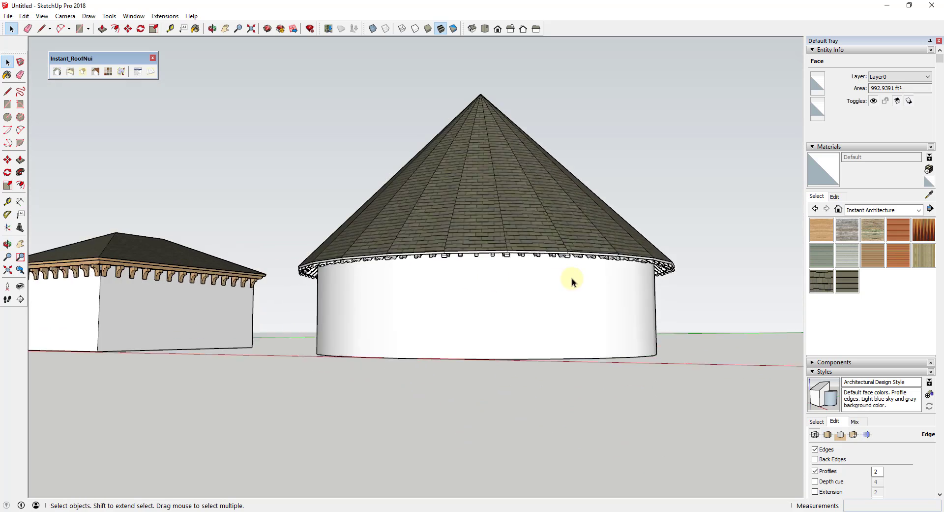
Select the low side extension's top face and its edge against the main wall, and choose the Craftsman Dormer roof style.
middle_click_drag(572, 278, 598, 274)
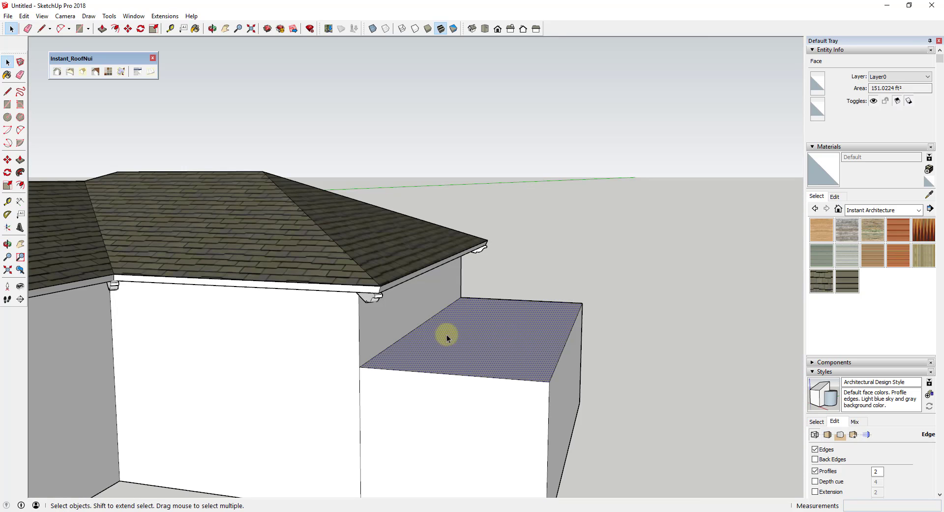
left_click(403, 338, "shift")
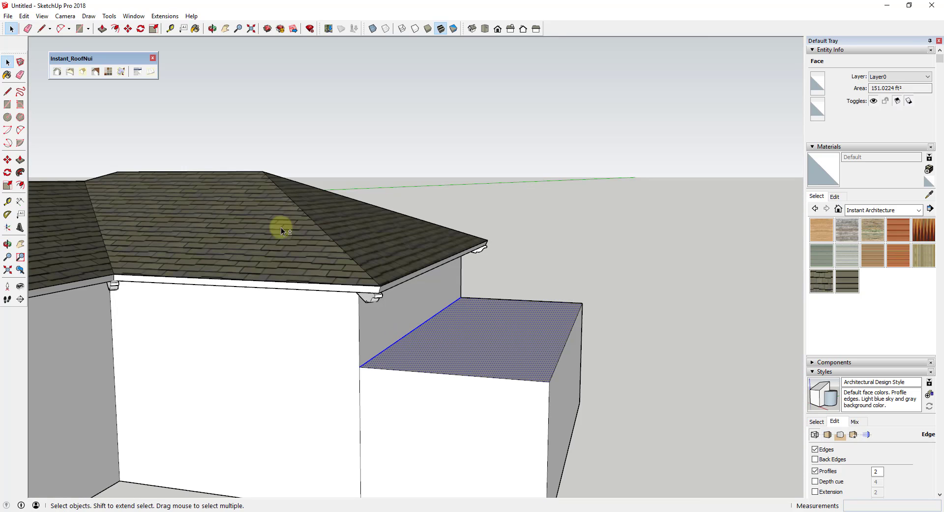
left_click(57, 71)
left_click(66, 78)
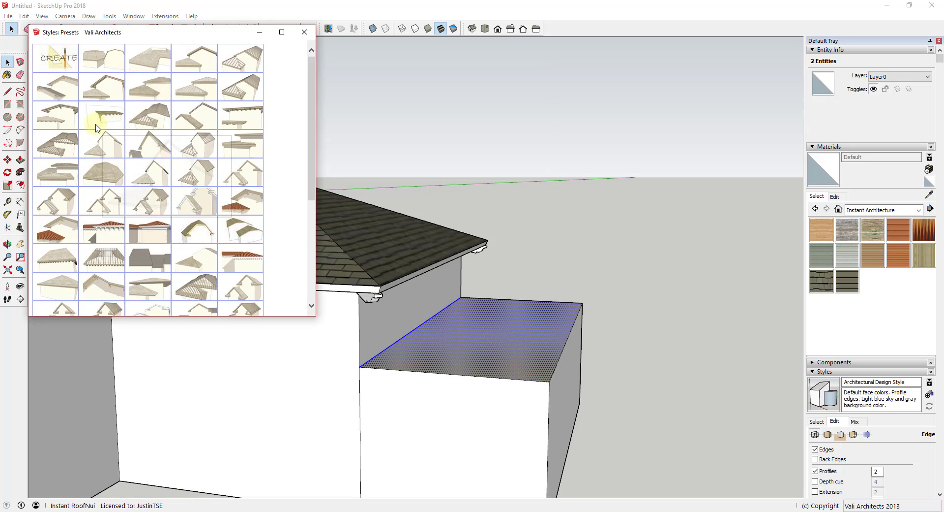
scroll(95, 127, "down", 2)
left_click(303, 32)
Set the roof slope to 3:12 in the style parameters and generate the side extension's roof.
left_click(53, 162)
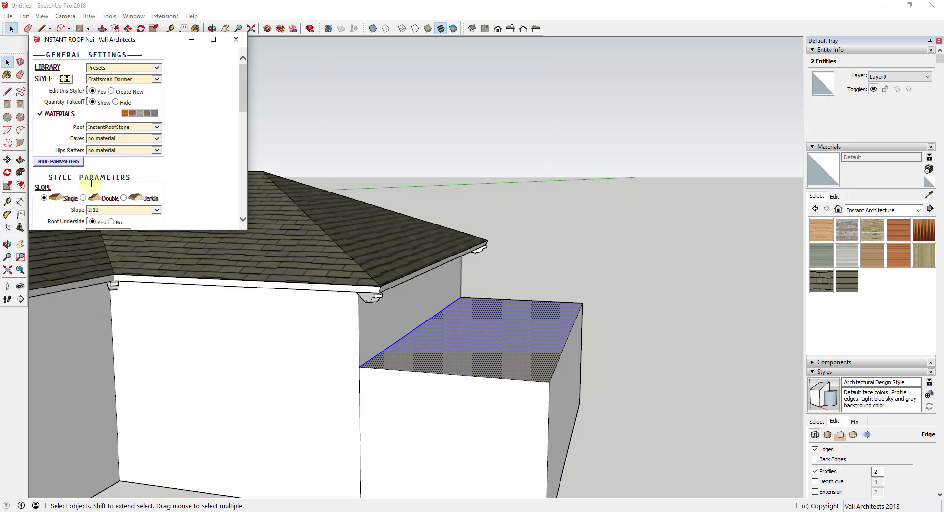
scroll(189, 172, "down", 1)
left_click(143, 183)
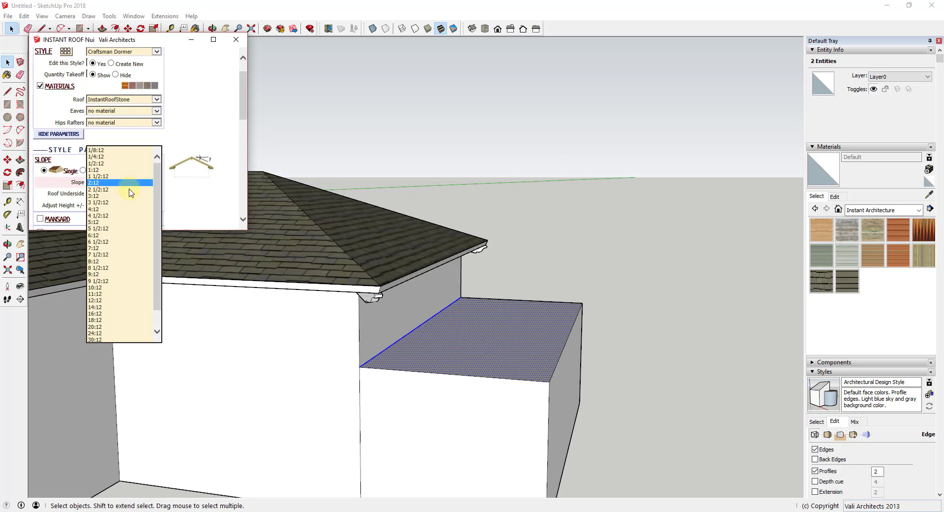
left_click(103, 197)
scroll(202, 186, "down", 5)
left_click(51, 218)
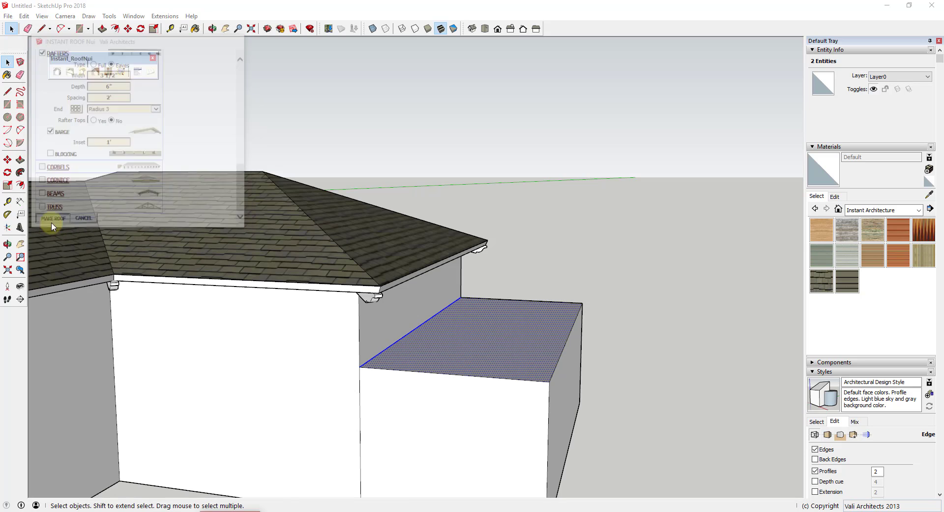
left_click(262, 498)
middle_click_drag(369, 394, 382, 272)
scroll(417, 331, "down", 6)
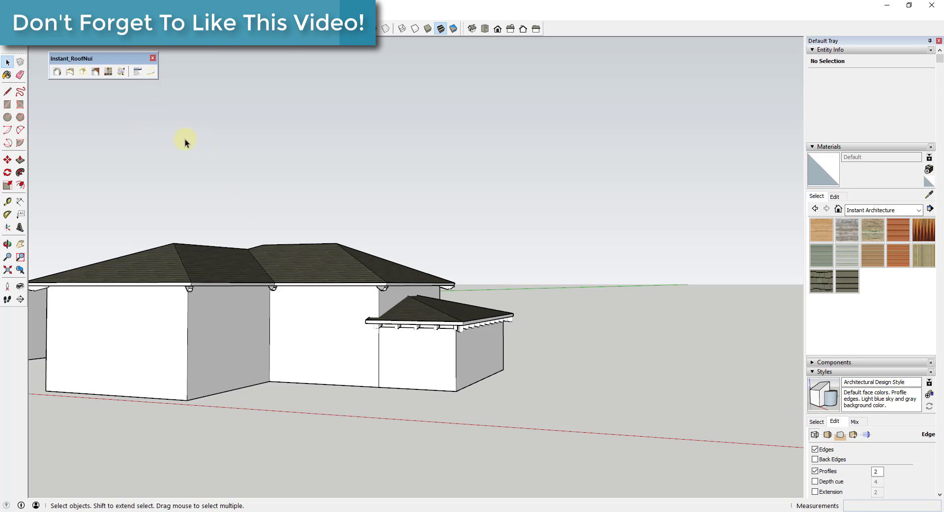
left_click(150, 71)
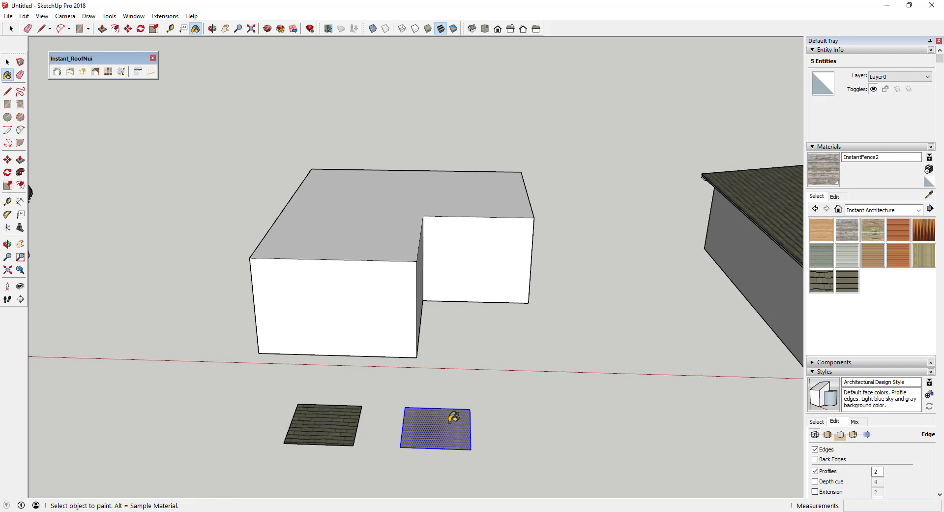
Generate a Craftsman roof on the L-shaped building's top face, using InstantRoofStone as the roof material.
left_click(347, 216)
left_click(57, 72)
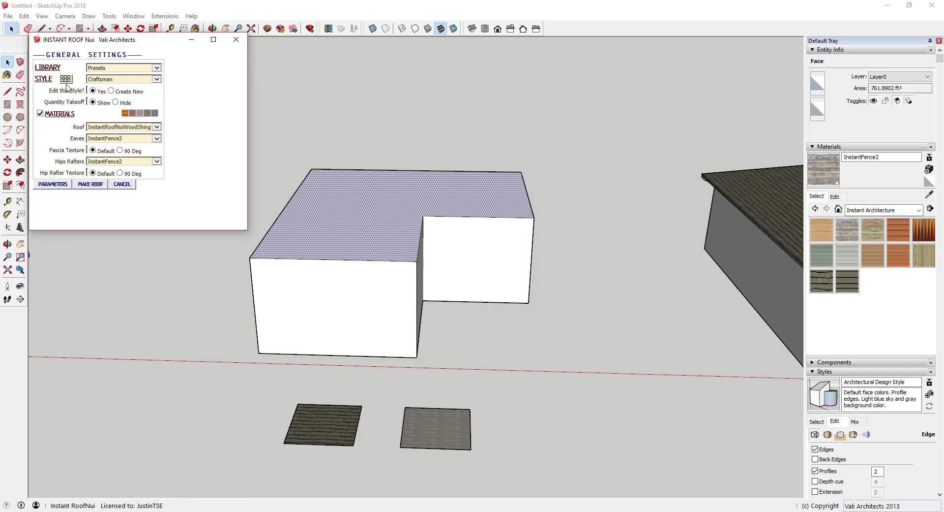
left_click(132, 127)
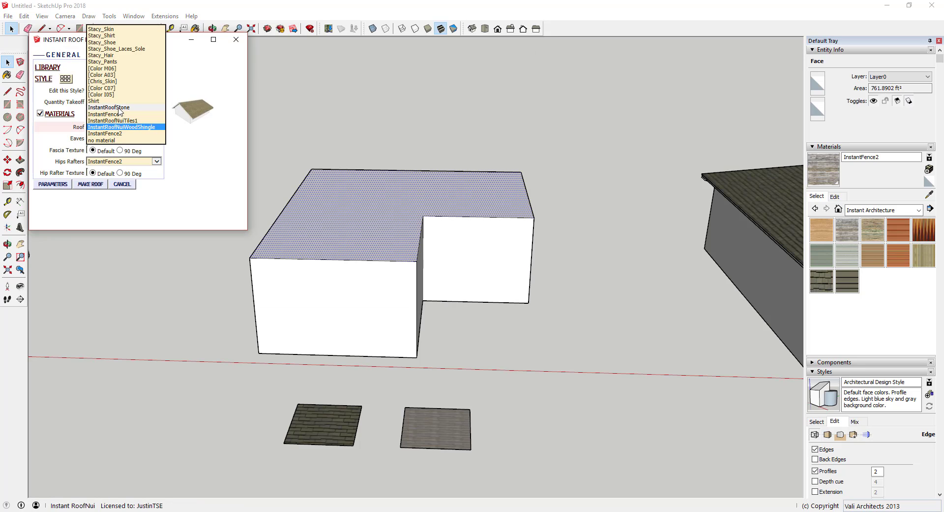
left_click(119, 108)
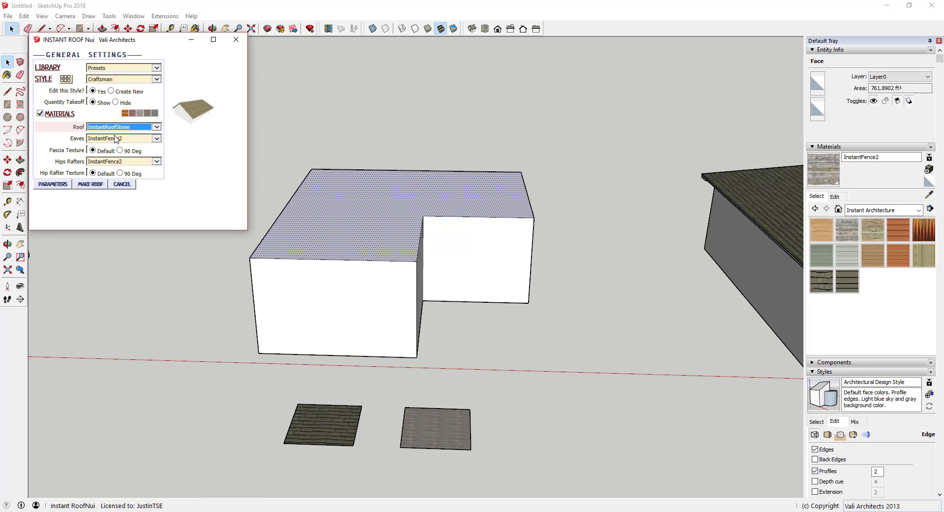
left_click(81, 185)
left_click(266, 498)
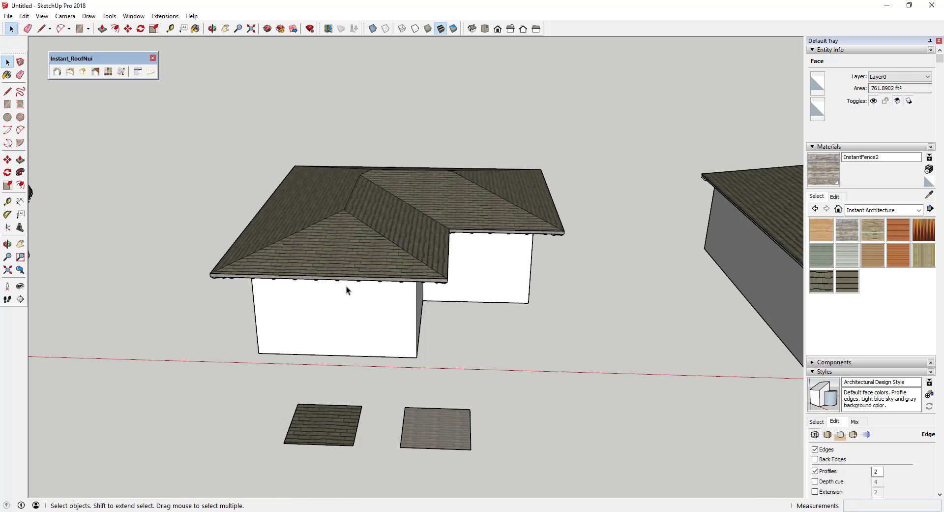
scroll(346, 285, "up", 10)
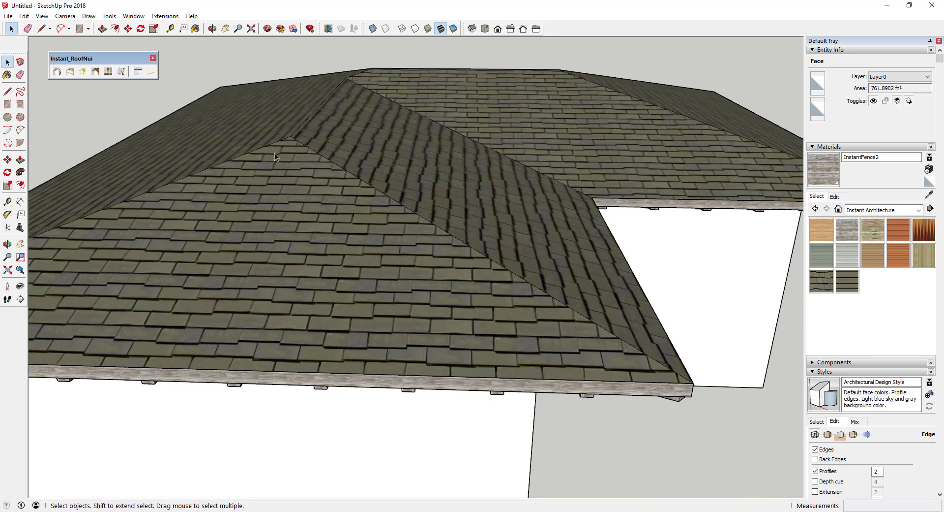
middle_click_drag(558, 352, 457, 204)
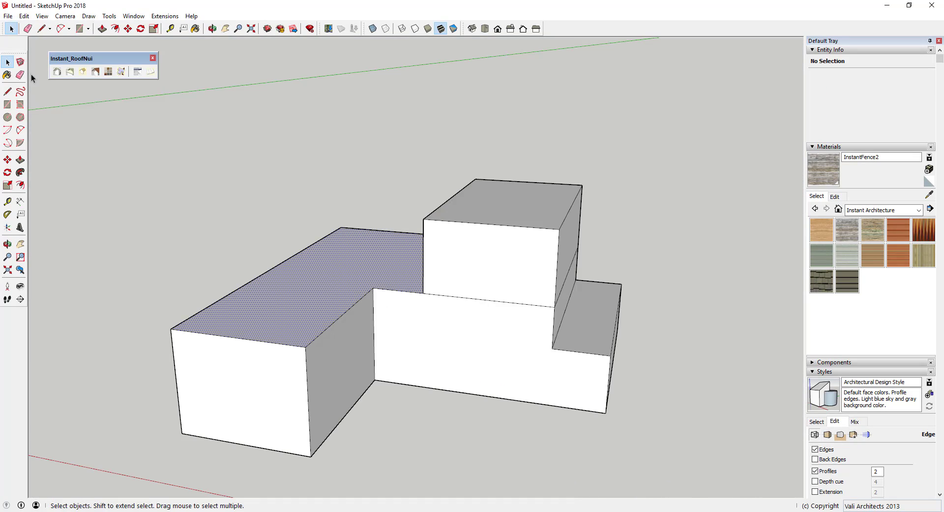
Generate a Craftsman roof with a 4:12 slope on the multi-level building's large lower top face.
left_click(57, 71)
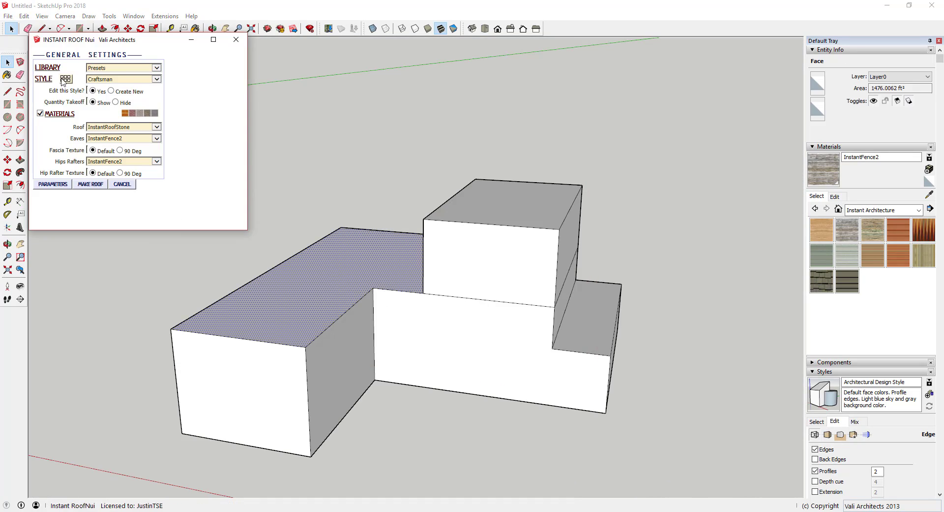
scroll(211, 132, "down", 4)
scroll(123, 87, "down", 9)
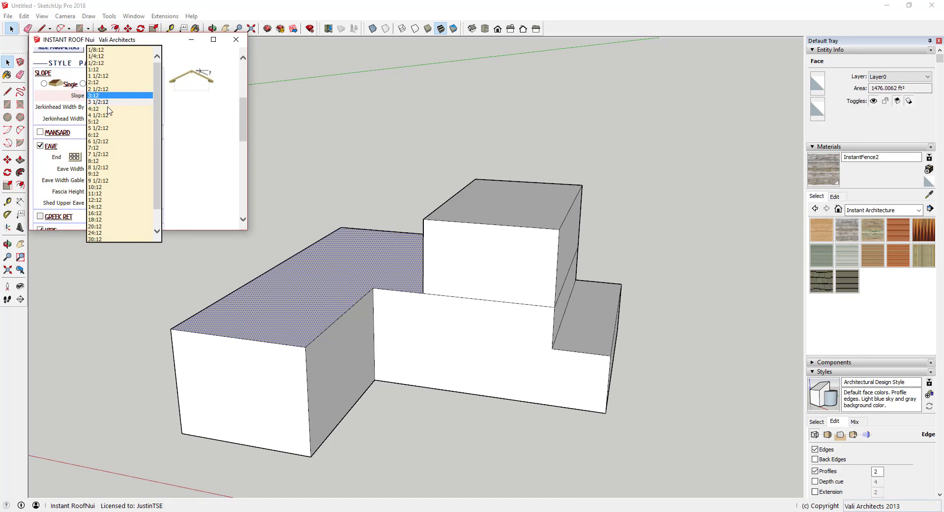
left_click(51, 220)
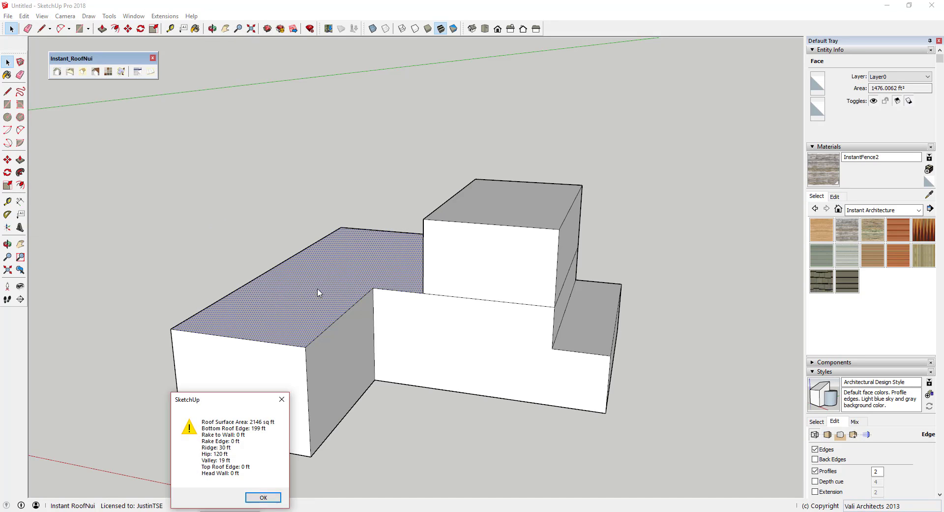
left_click(262, 497)
Set the slope to 8:12 and generate a roof on the tower block's top face.
left_click(482, 207)
left_click(57, 71)
scroll(73, 123, "down", 3)
left_click(108, 123)
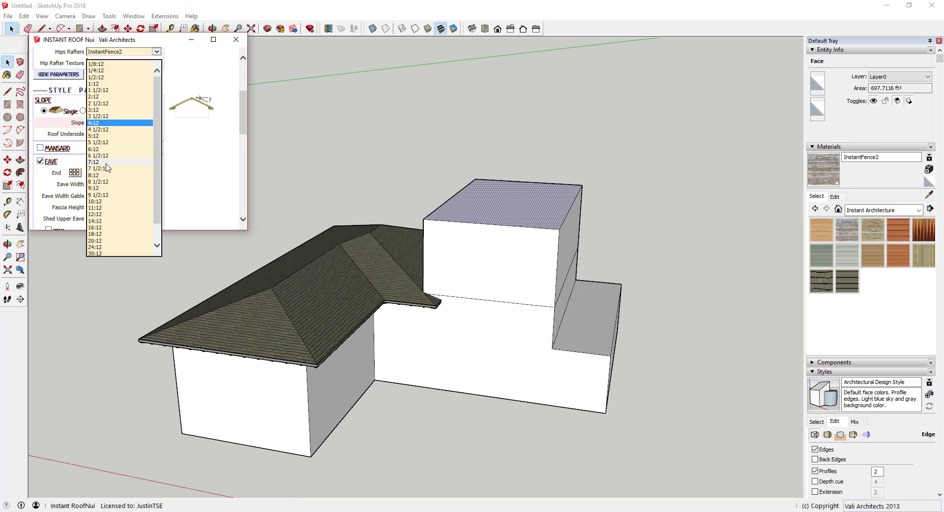
left_click(110, 173)
scroll(178, 143, "down", 8)
left_click(50, 220)
left_click(263, 497)
Set the beam end to Scroll 1 and generate a roof on the low extension beside the tower.
middle_click_drag(478, 363, 507, 342)
scroll(566, 305, "up", 2)
left_click(568, 285)
left_click(58, 72)
left_click(49, 185)
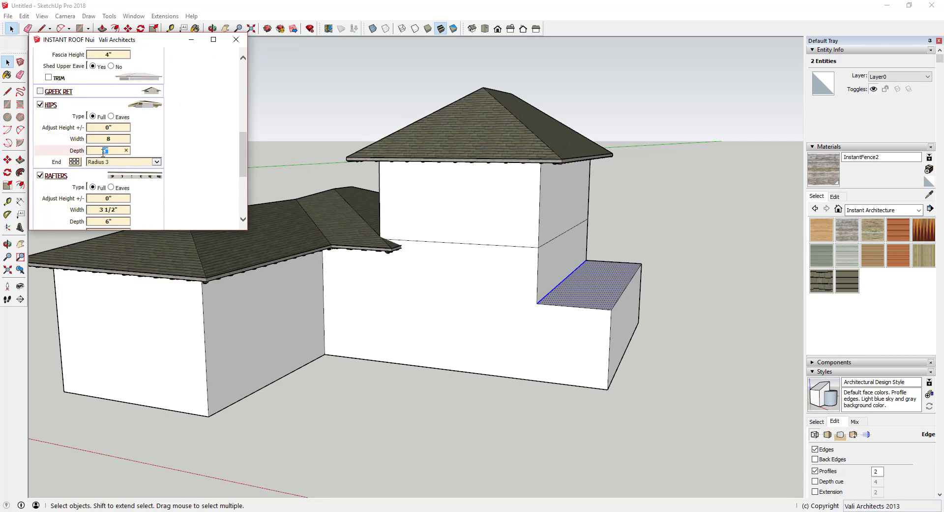
scroll(103, 152, "down", 1)
left_click(114, 107)
double_click(105, 181)
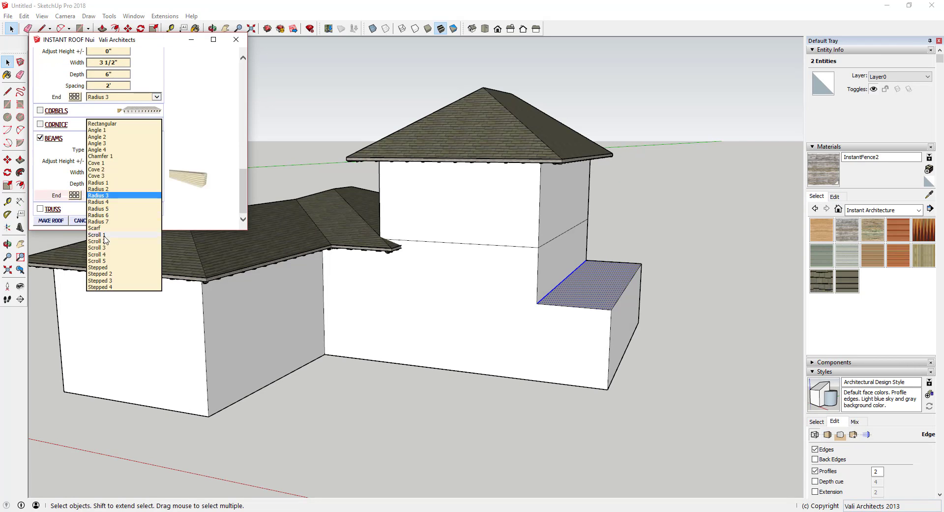
left_click(104, 236)
left_click(51, 221)
left_click(264, 498)
middle_click_drag(561, 310, 550, 224)
scroll(613, 276, "up", 5)
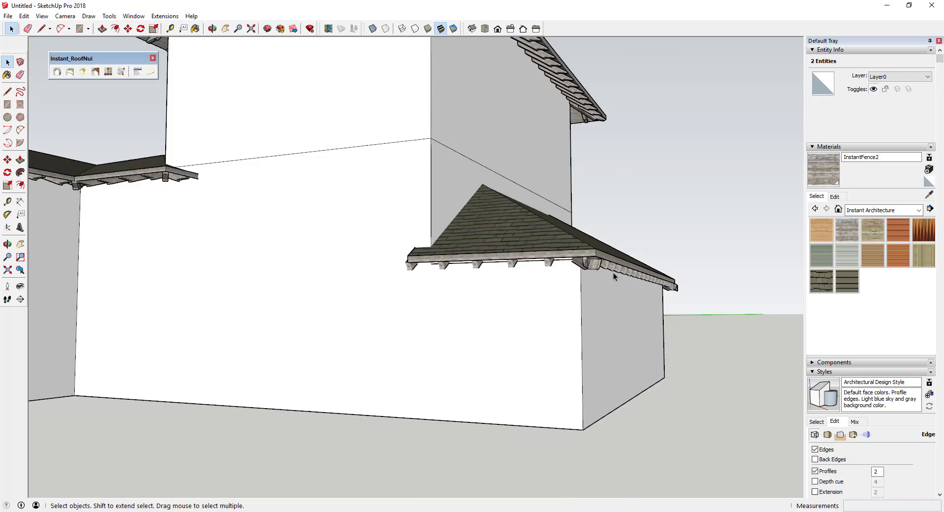
Select the two hip end faces inside the tower's roof group and choose the Box 1 Dutch gable style.
middle_click_drag(613, 273, 406, 300)
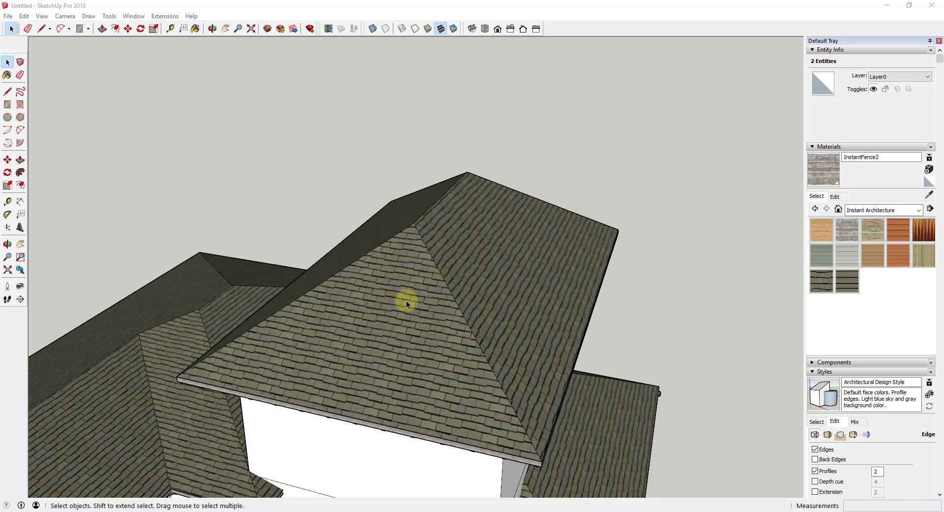
double_click(406, 300)
left_click(415, 264)
middle_click_drag(571, 242, 380, 216)
left_click(77, 76)
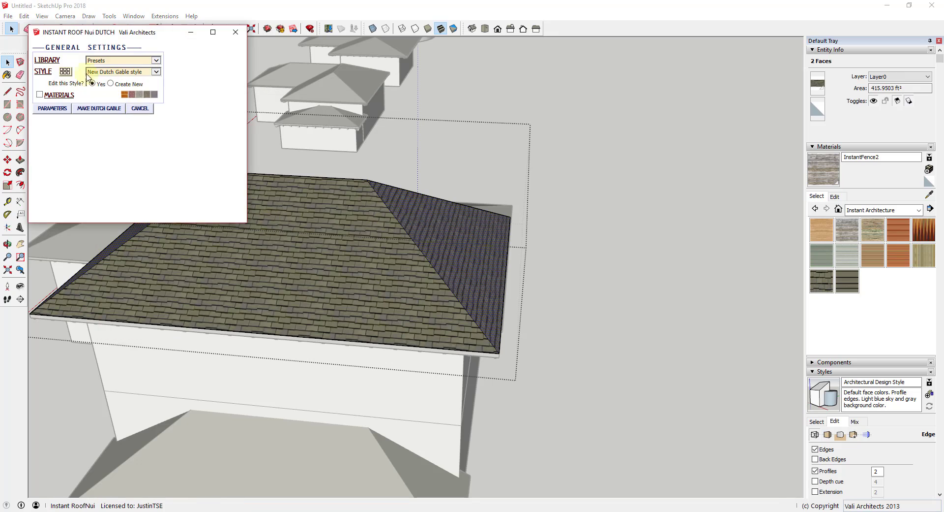
left_click(65, 72)
left_click(306, 31)
Enable materials, assign them to the Dutch gable's eave and beam, and generate the Dutch gables.
left_click(40, 94)
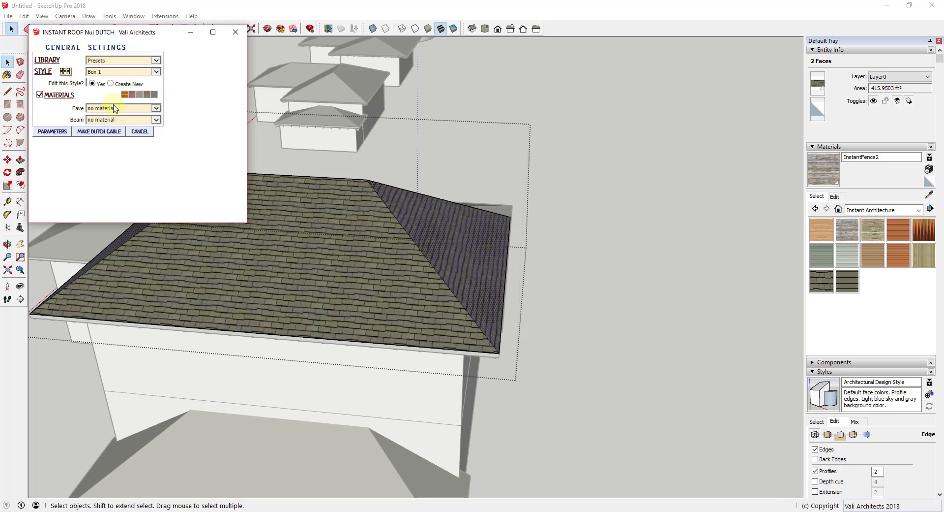
left_click(114, 107)
left_click(106, 122)
left_click(109, 131)
left_click(104, 145)
left_click(92, 154)
middle_click_drag(497, 243, 551, 256)
Draw a rectangle of about 41 sq ft on the tower roof's long slope and reverse its face.
key("space")
left_click(546, 249)
key("r")
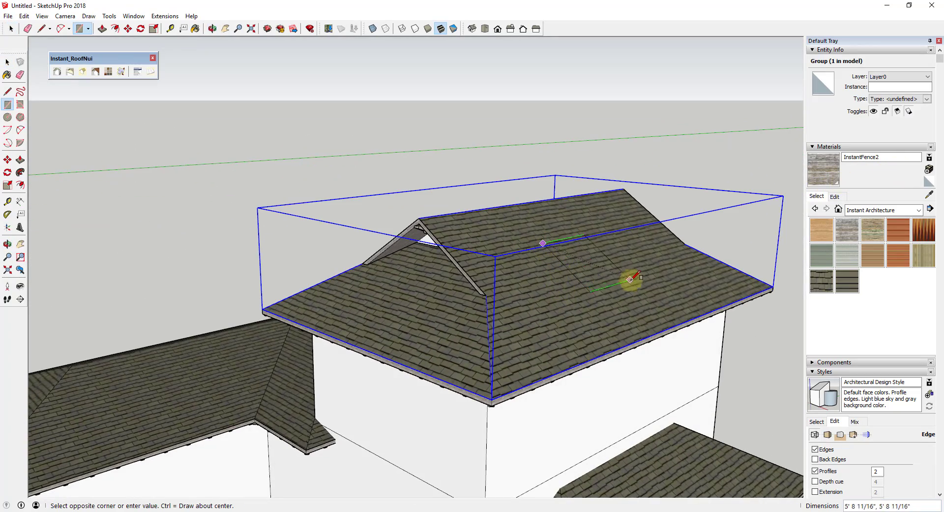
left_click(639, 277)
key("space")
right_click(604, 266)
left_click(624, 318)
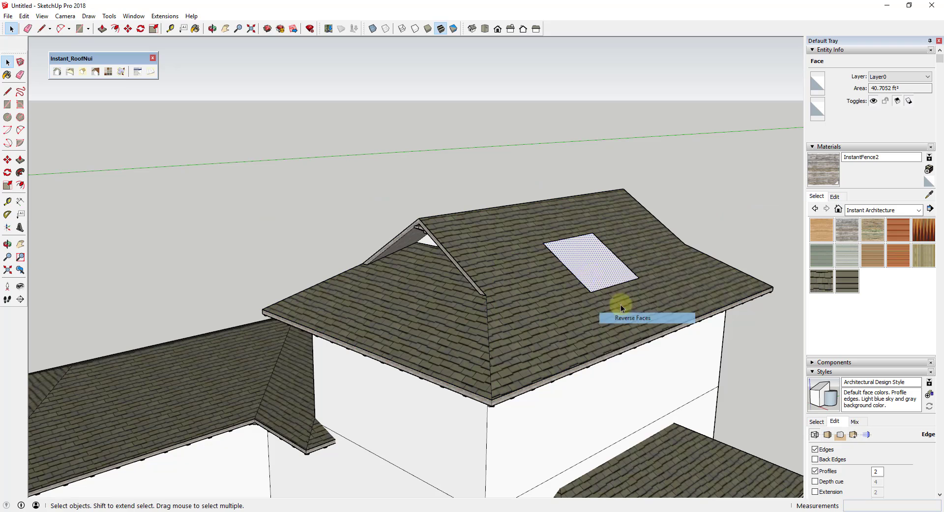
Create a Gable dormer from the rectangle with Glue to Roof behavior, the Craftsman Dormer style and InstantRoofStone roofing.
left_click(82, 73)
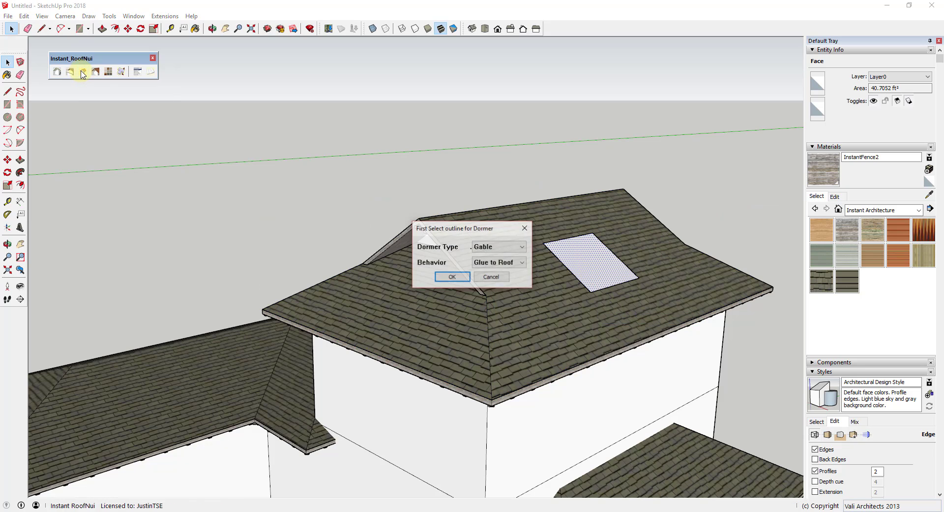
left_click(452, 276)
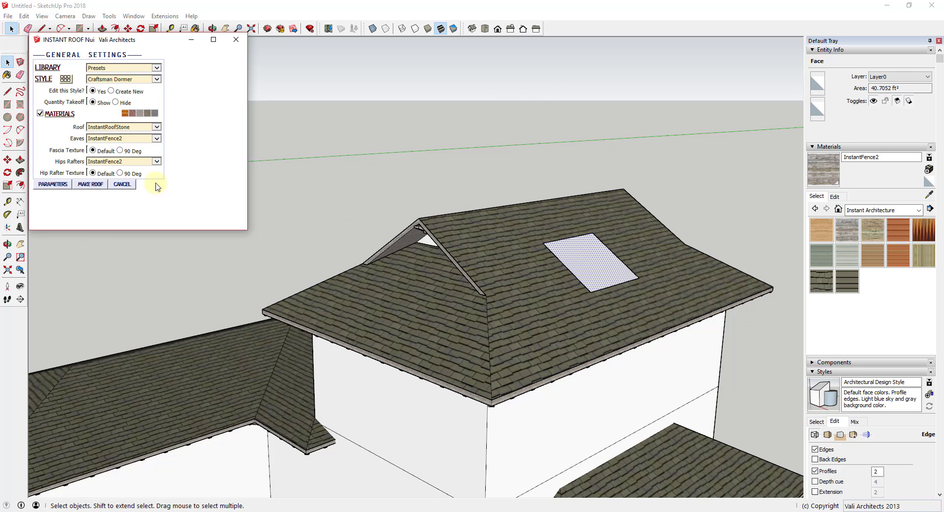
left_click(85, 190)
middle_click_drag(626, 270, 544, 225)
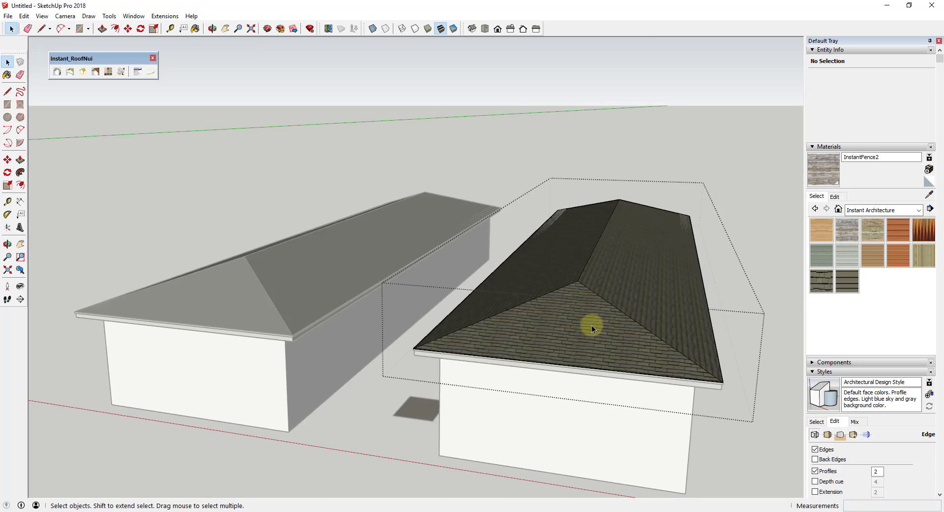
Select all faces and edges of the long shingled roof and start roof details with the Shingle Ridge style.
triple_click(593, 325)
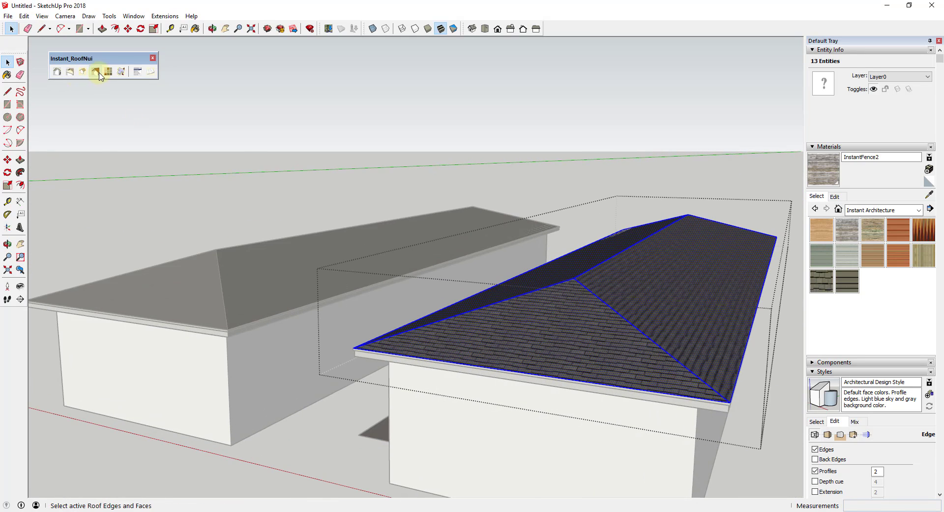
left_click(99, 73)
left_click(69, 73)
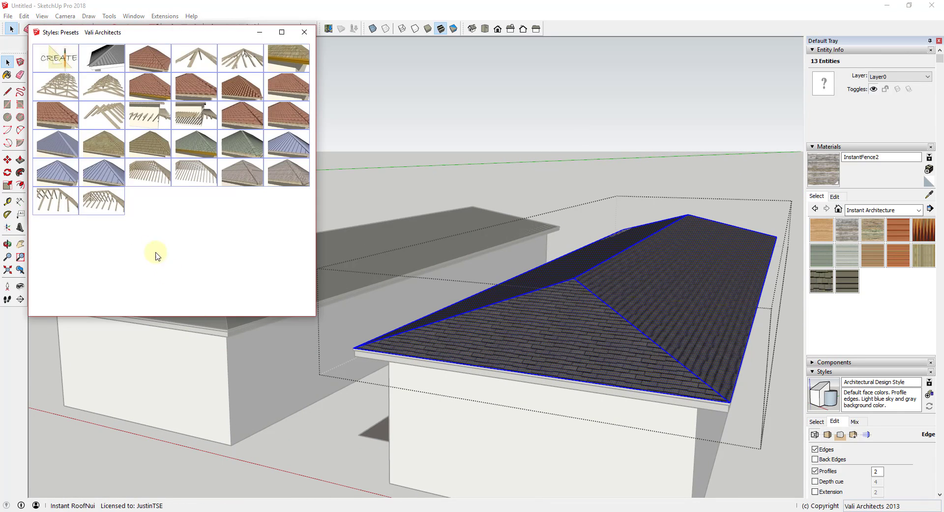
left_click(307, 33)
Enable materials, set Material 1 to InstantRoofNuiWoodShingle, choose a second material, and add the ridge details.
left_click(40, 95)
left_click(119, 110)
left_click(118, 104)
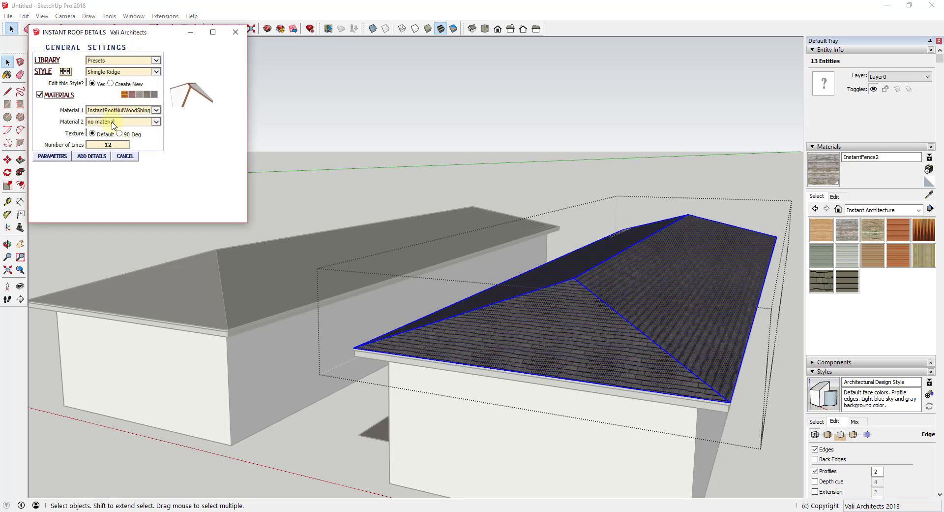
left_click(114, 122)
left_click(111, 116)
left_click(92, 156)
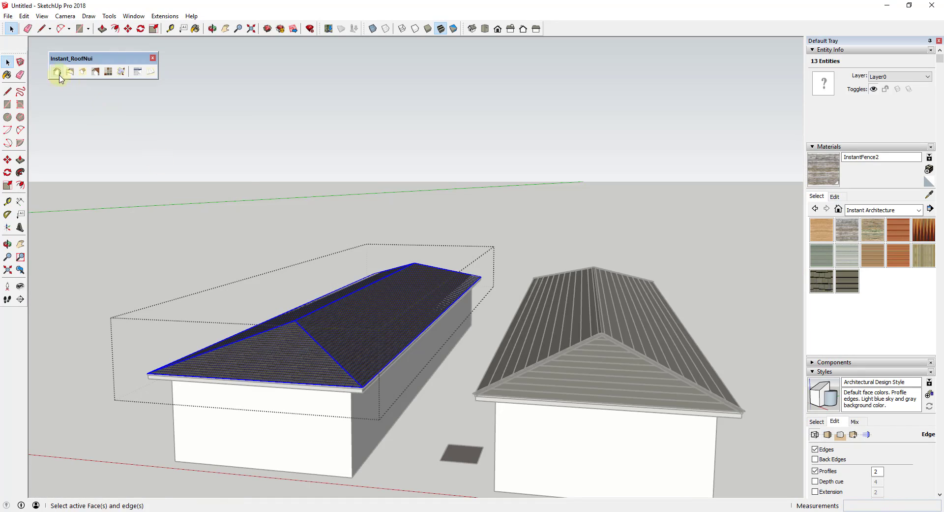
Add Standing Seam 2 details to the other long building's selected roof, with both materials set to Color C07.
left_click(57, 72)
left_click(64, 73)
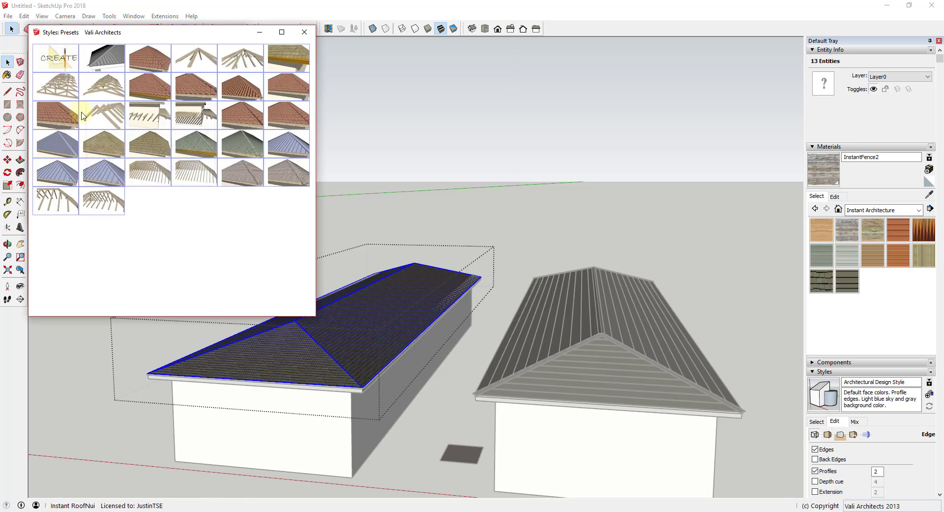
left_click(58, 175)
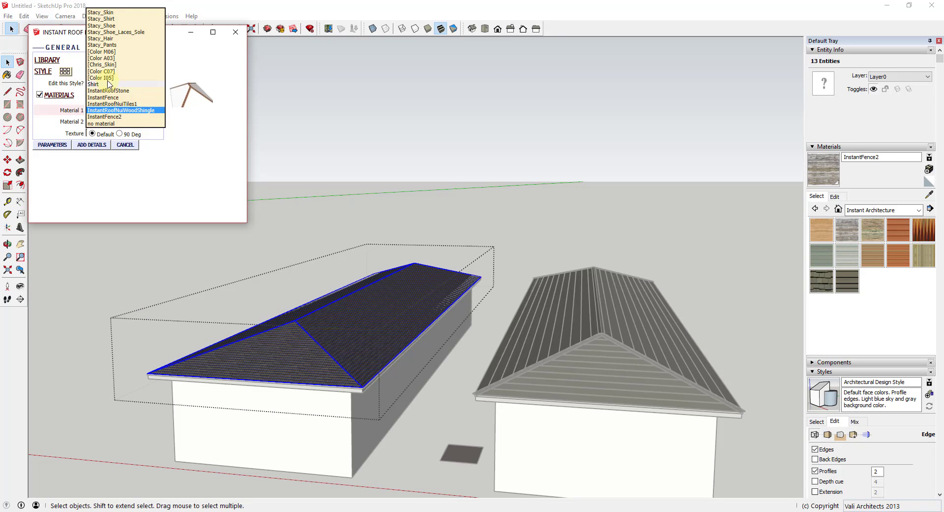
left_click(113, 121)
left_click(113, 131)
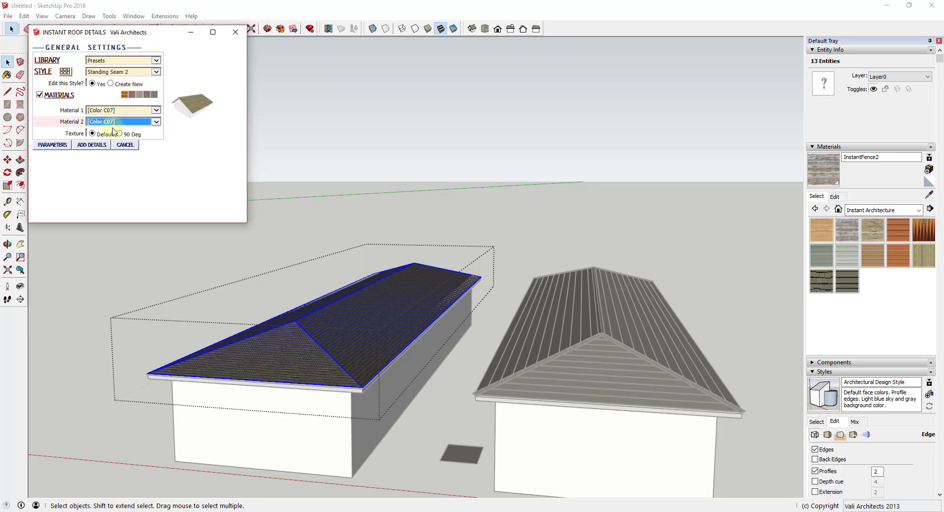
left_click(90, 147)
Paint the roof faces beneath the standing seams with the matching Color C07 material.
left_click(333, 431)
scroll(317, 372, "up", 7)
middle_click_drag(317, 371, 408, 353)
triple_click(418, 346)
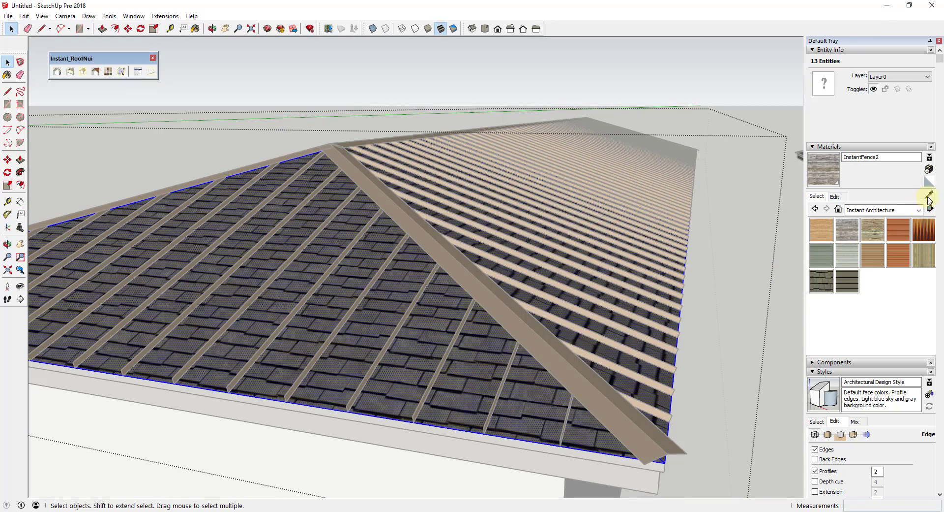
left_click(899, 229)
left_click(491, 348)
key("space")
left_click(714, 347)
scroll(713, 348, "down", 3)
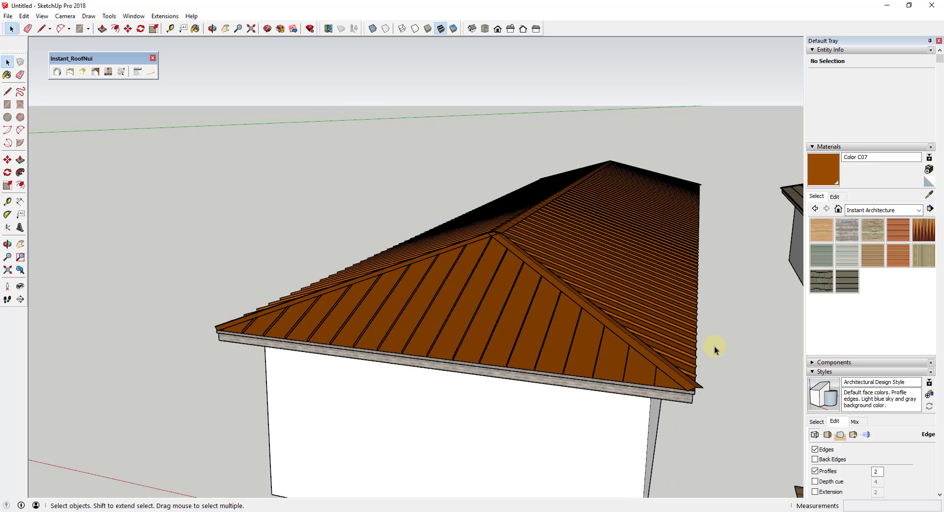
middle_click_drag(712, 312, 679, 428)
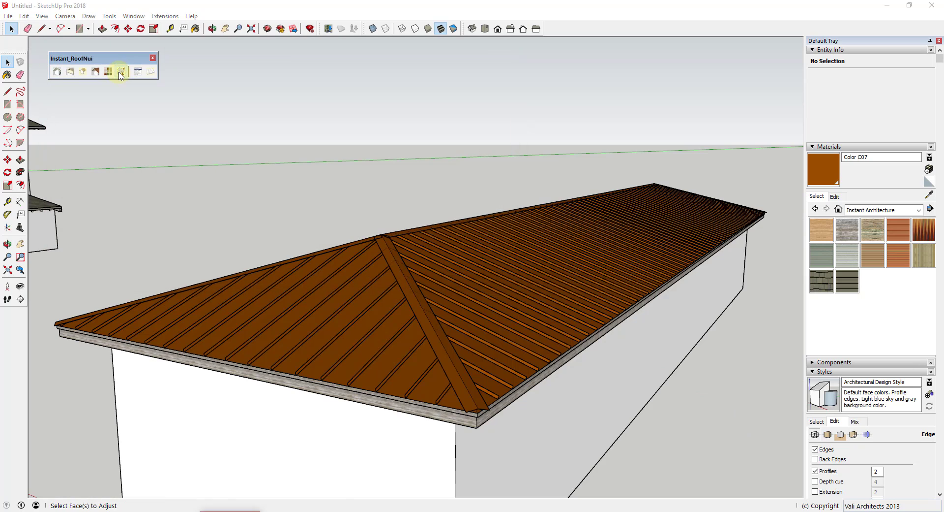
Open the cad Fixer settings to view the roughness and octagon or hexagon options, and dismiss them.
left_click(121, 73)
left_click_drag(156, 444, 156, 112)
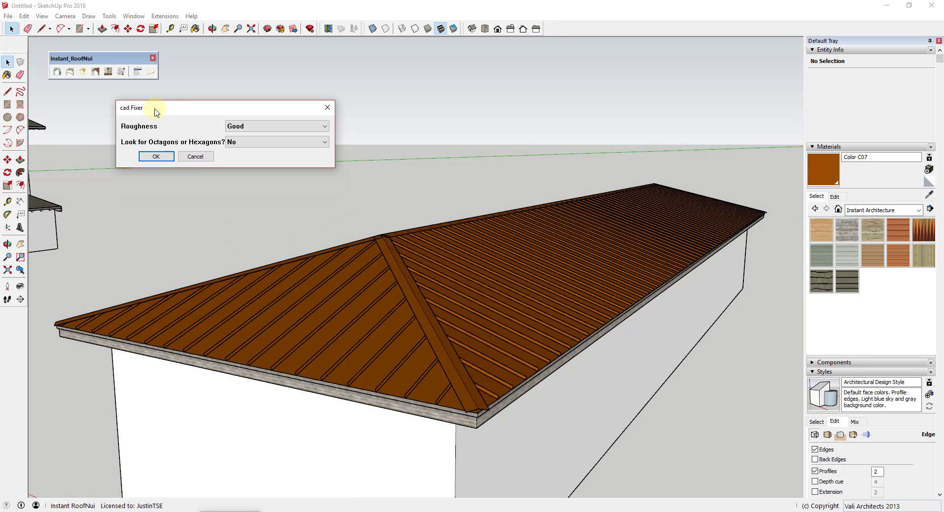
left_click(321, 109)
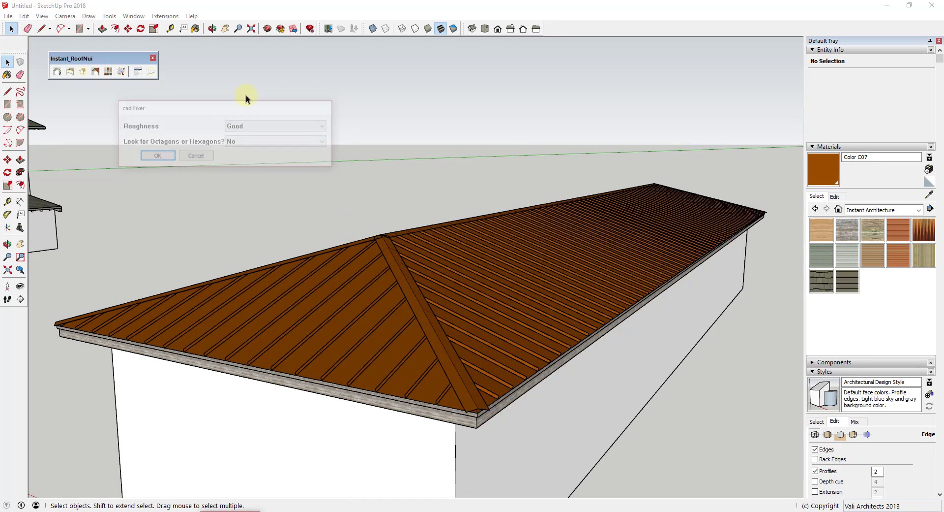
Review the available functions for managing Roof Nui styles and close the dialog without running any.
left_click(138, 73)
left_click_drag(182, 463, 174, 123)
left_click(257, 138)
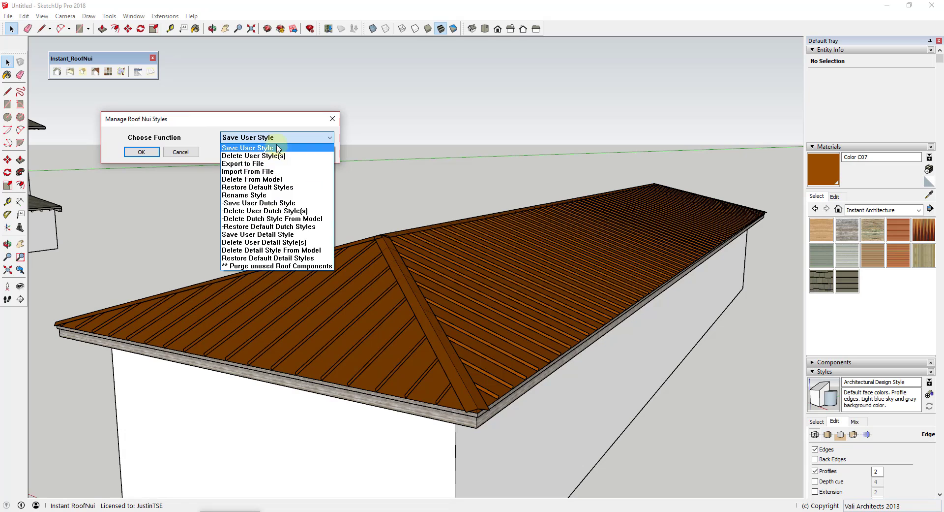
left_click(185, 155)
left_click(182, 152)
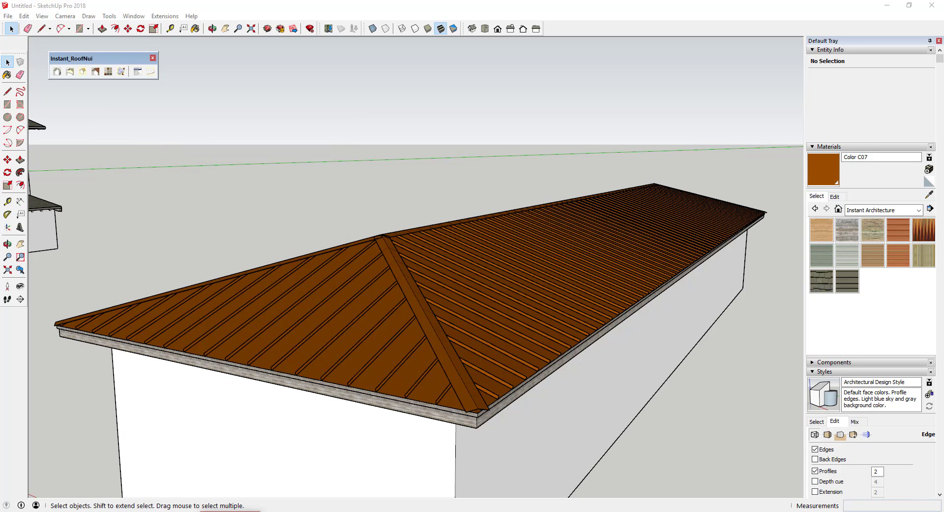